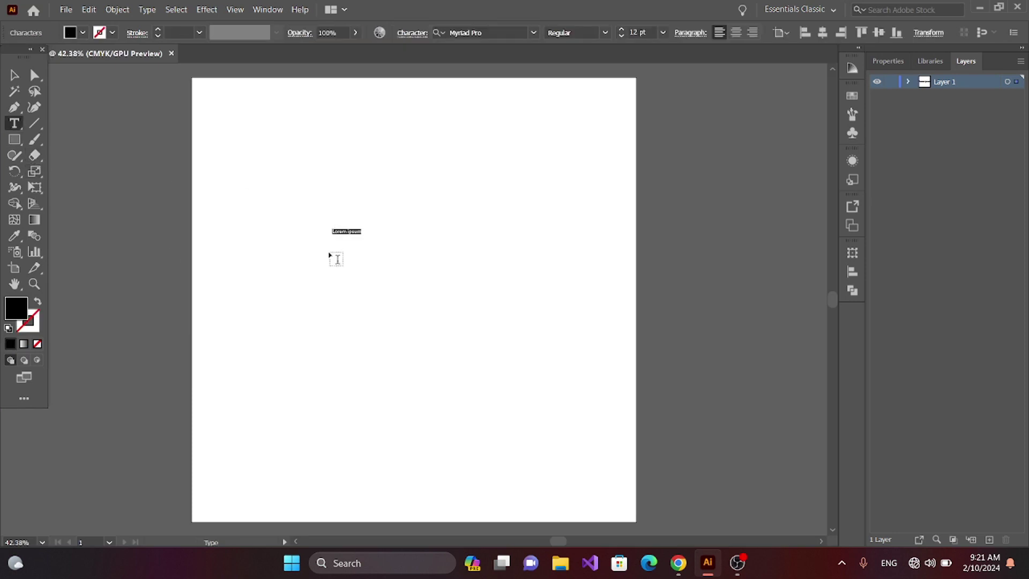
Type a capital J, enlarge it and move it toward the page centre.
key(Caps_Lock)
click(15, 75)
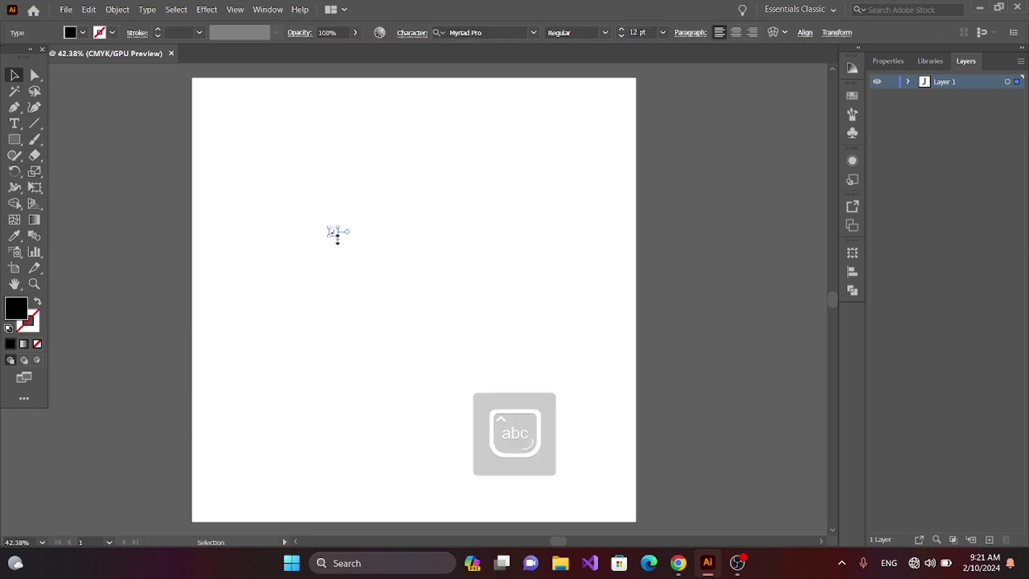
drag(337, 240, 354, 289)
drag(344, 222, 406, 242)
Set the J's font to Adobe Arabic.
click(533, 32)
scroll(606, 141, up, 10)
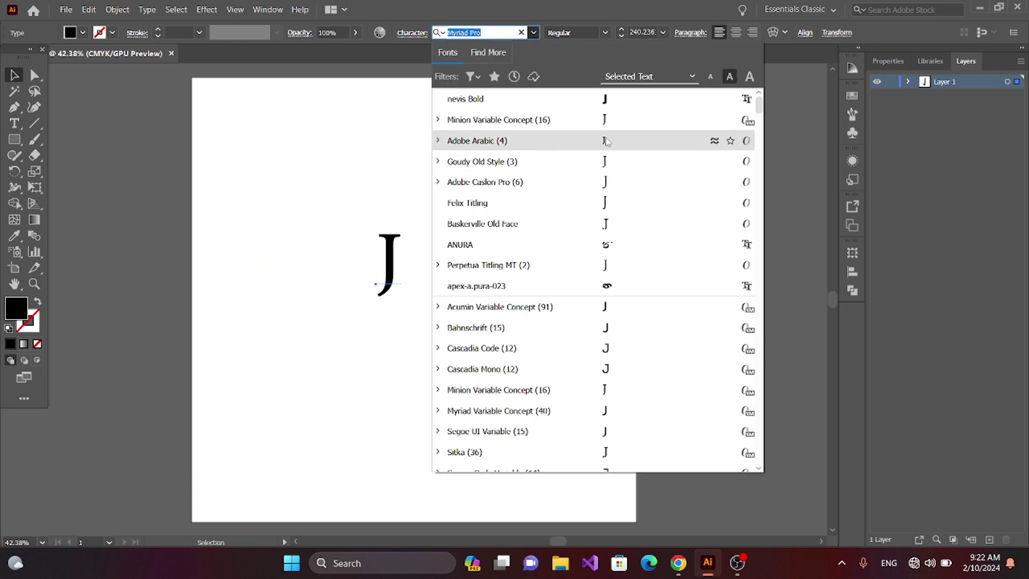
click(606, 141)
click(312, 178)
click(390, 264)
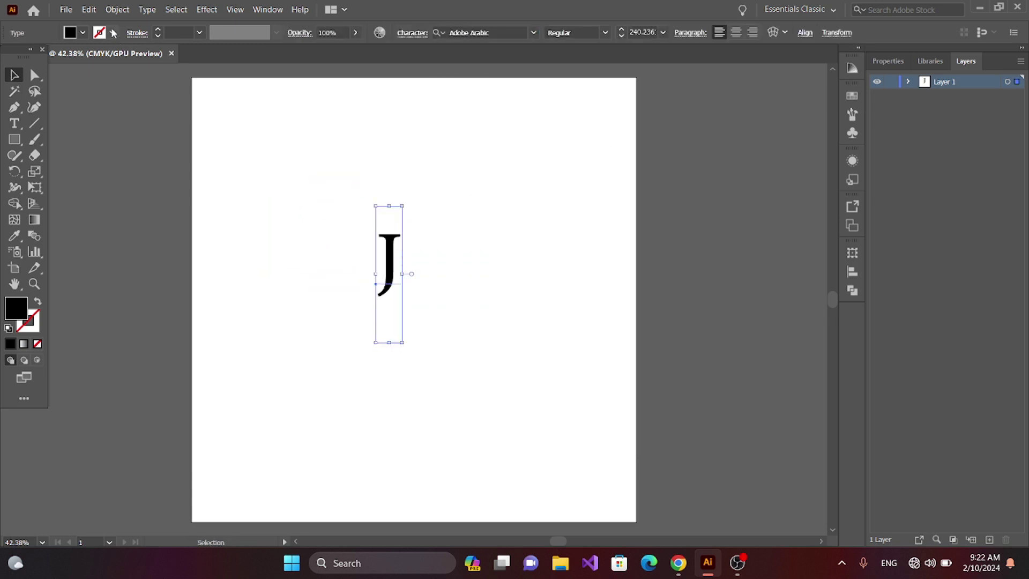
Expand the J into outlines, then enlarge it and centre it on the page.
click(117, 9)
click(138, 161)
click(496, 379)
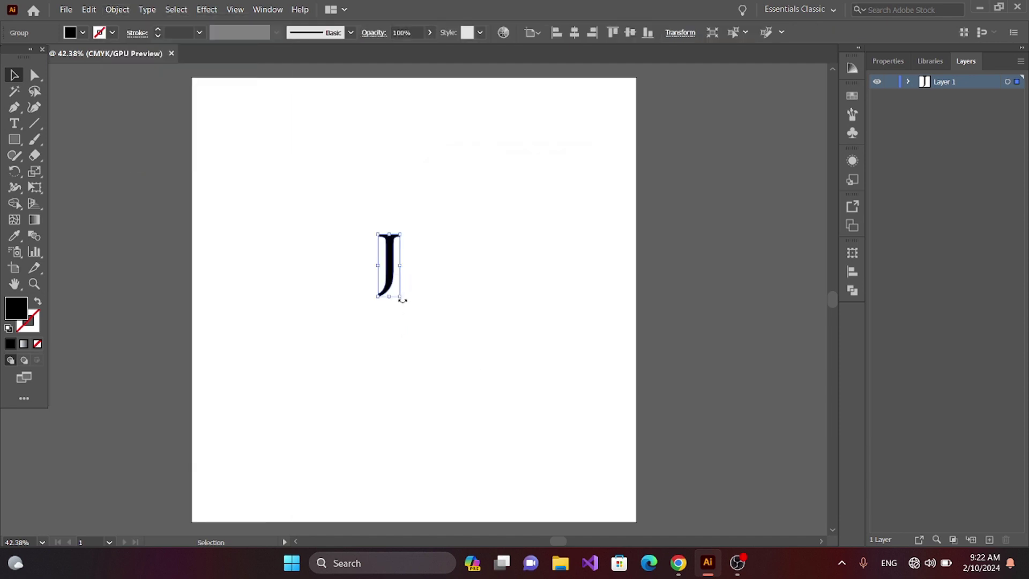
drag(402, 300, 426, 369)
drag(388, 256, 415, 264)
click(208, 188)
Draw a long flat ellipse across the page top with sharp pointed ends.
drag(14, 140, 74, 190)
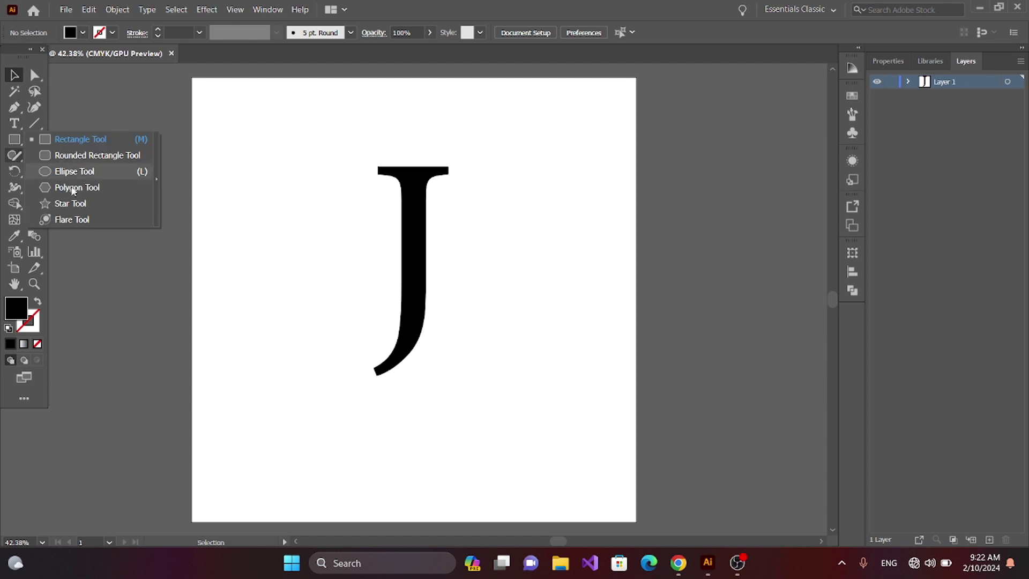
click(72, 172)
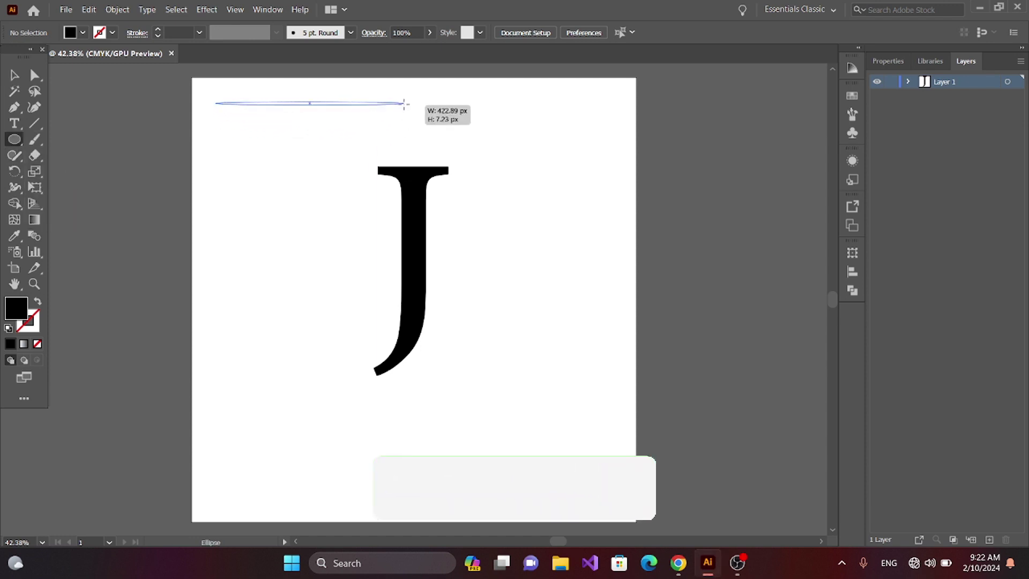
mouse_move(219, 105)
mouse_down()
mouse_move(404, 101)
mouse_move(215, 108)
mouse_up()
click(23, 79)
key(v)
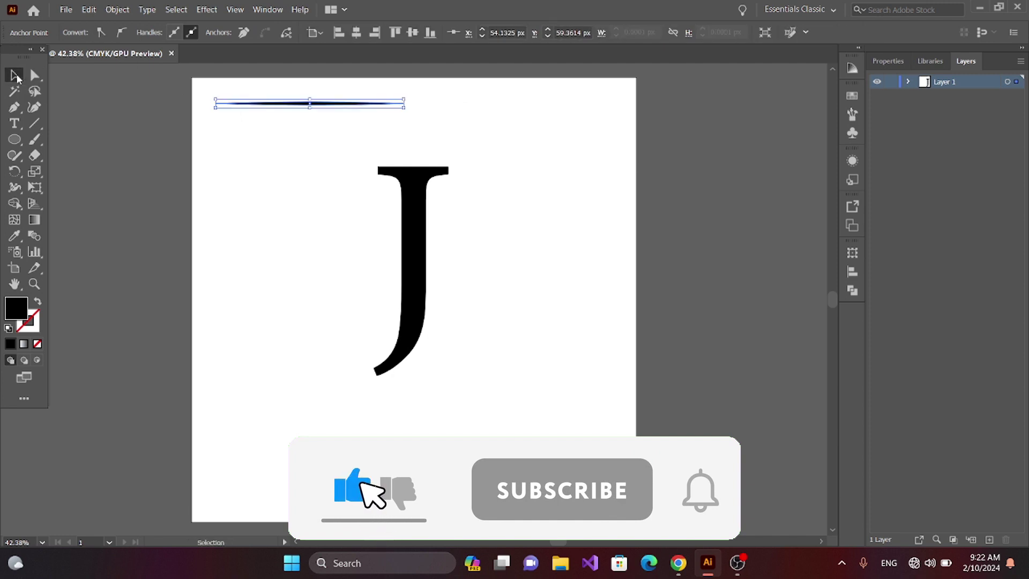
Save the ellipse as a new Art Brush with Tints colorization, then delete the ellipse.
click(852, 114)
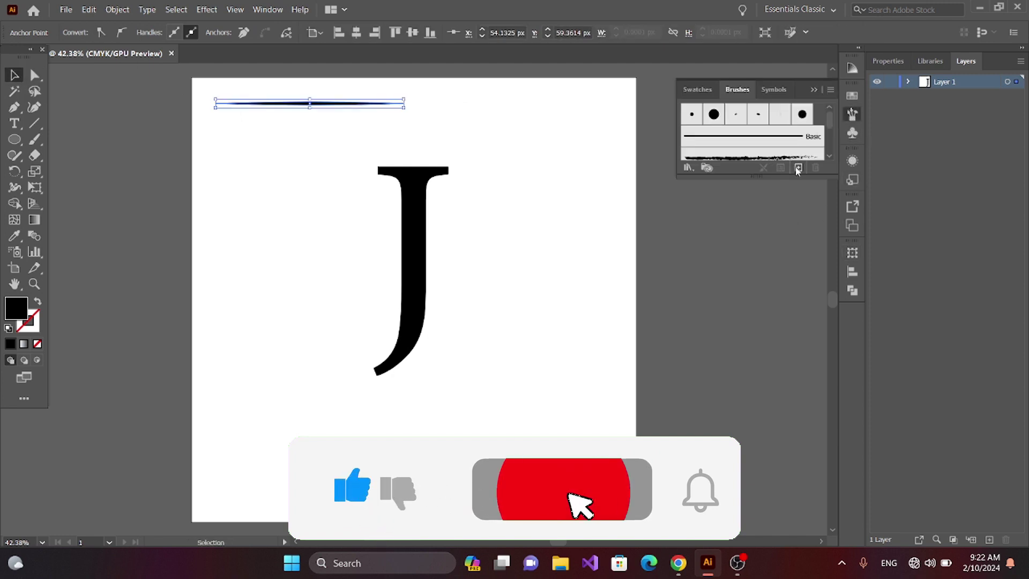
click(799, 168)
click(463, 314)
click(490, 370)
click(617, 324)
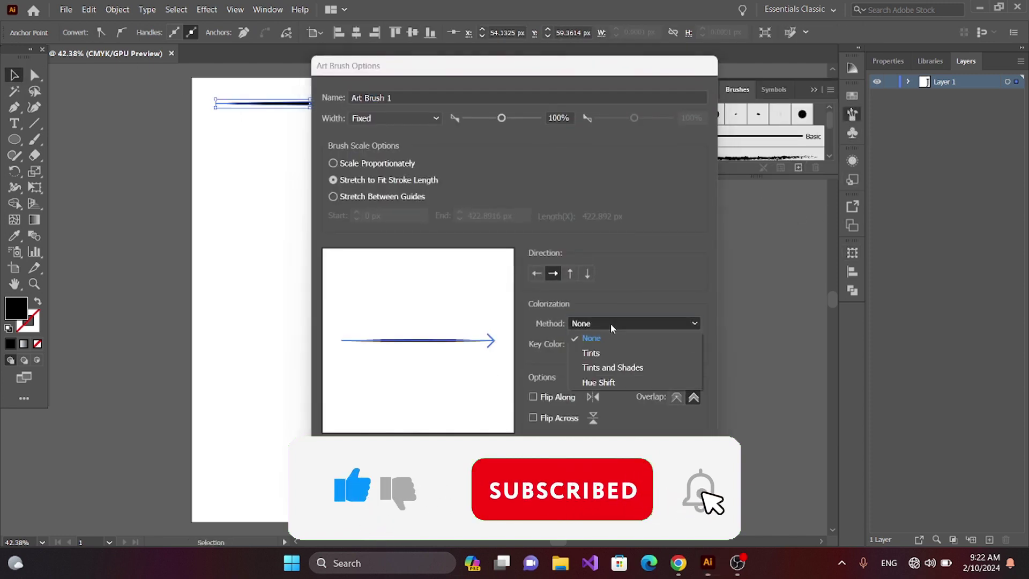
click(599, 350)
key(Return)
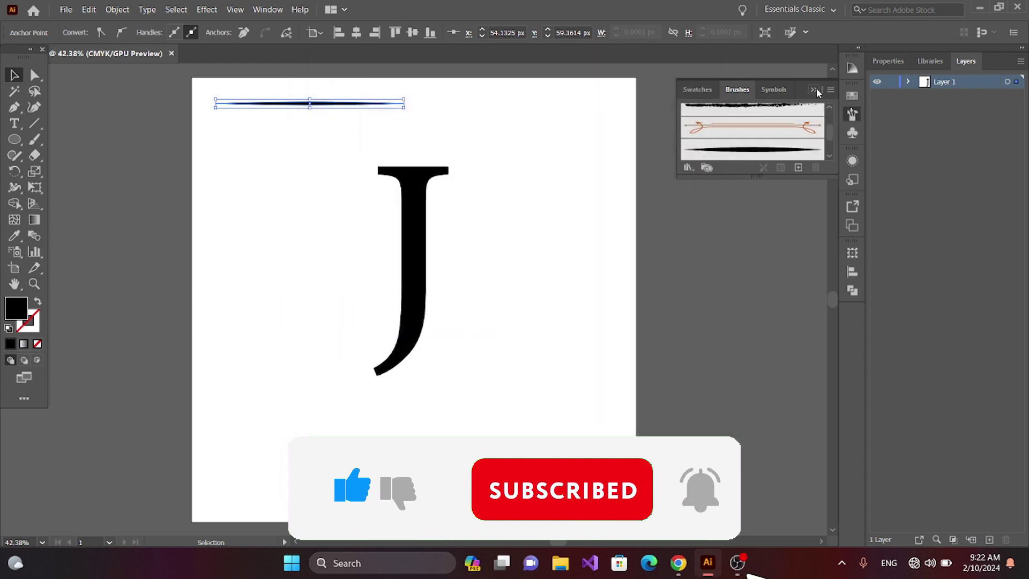
key(Delete)
click(33, 141)
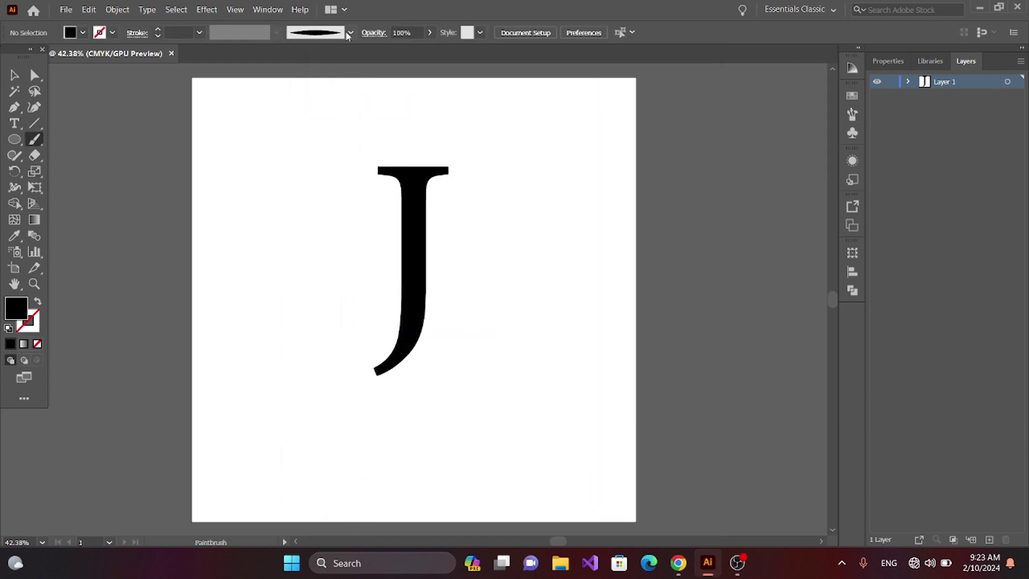
Paint two test swooshes with the new brush, then delete them.
drag(214, 136, 290, 107)
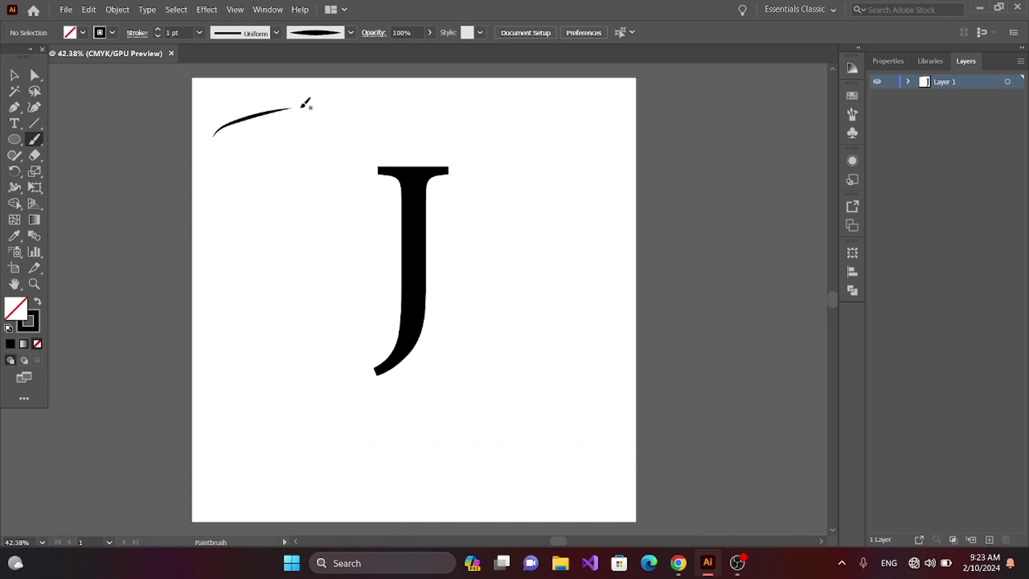
drag(211, 154, 329, 85)
key(v)
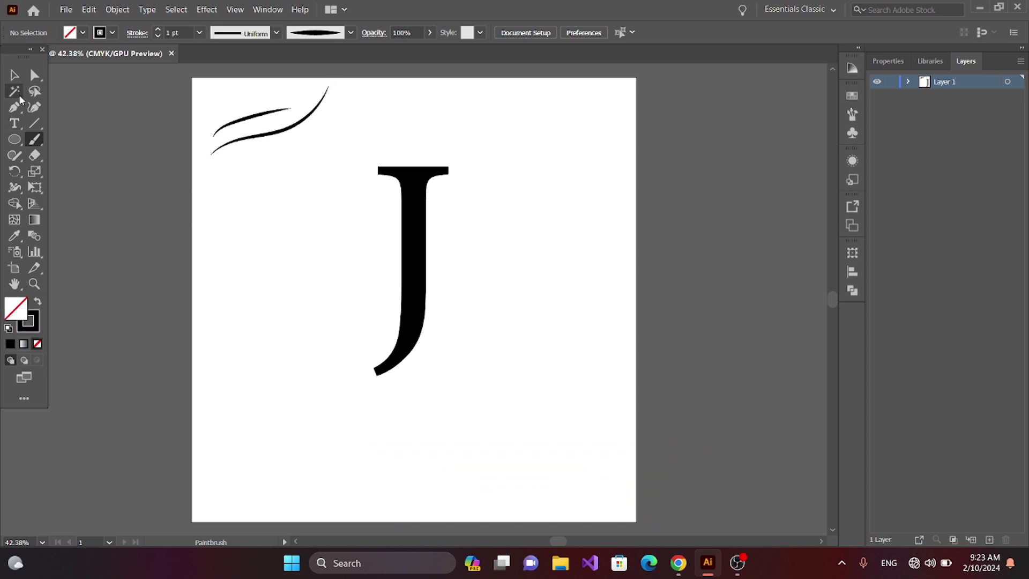
drag(193, 91, 311, 179)
key(Delete)
click(34, 138)
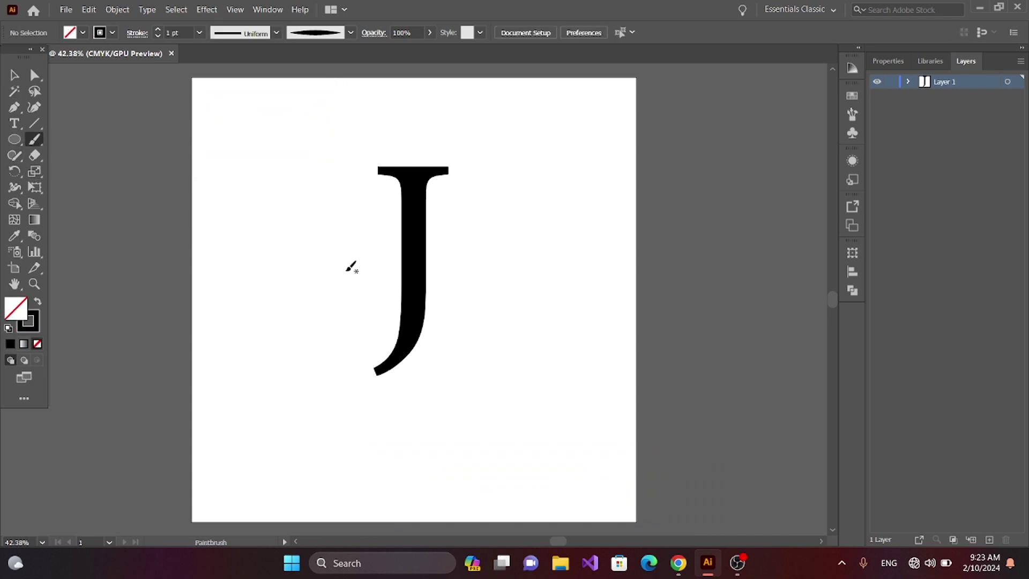
Shrink the J slightly around its centre.
click(15, 75)
click(423, 197)
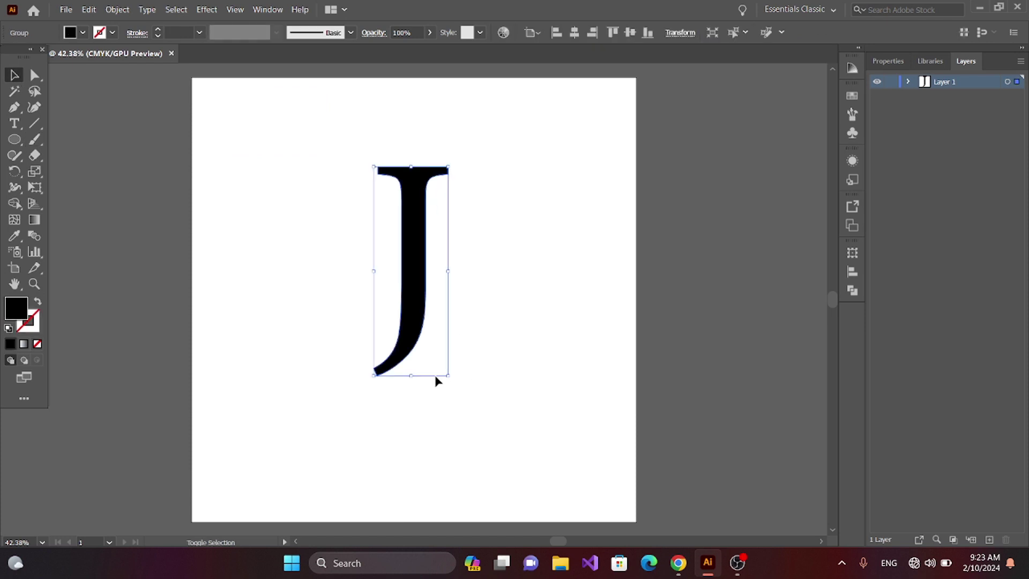
drag(452, 378, 436, 345)
click(435, 352)
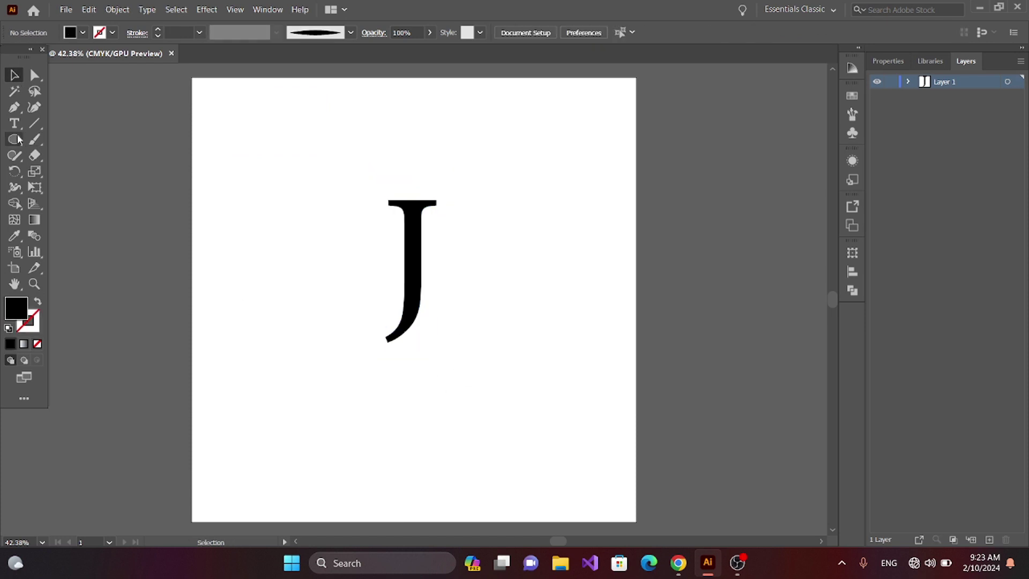
Paint a wavy swoosh across the J and drag its left curve lower.
click(35, 139)
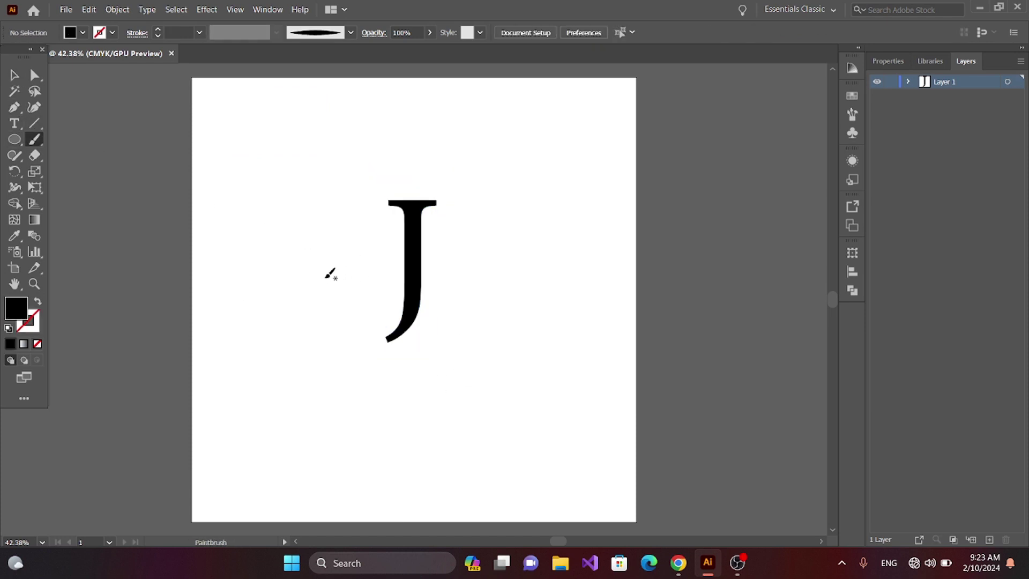
drag(503, 220, 506, 217)
key(ctrl+z)
drag(397, 259, 489, 212)
key(a)
click(395, 259)
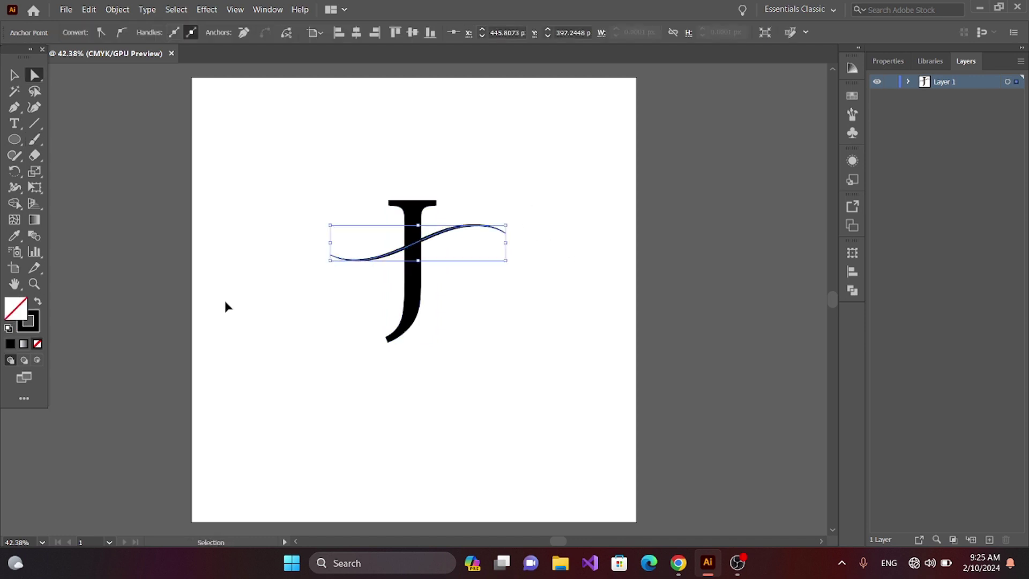
key(ctrl+plus)
key(ctrl+plus)
drag(349, 315, 349, 324)
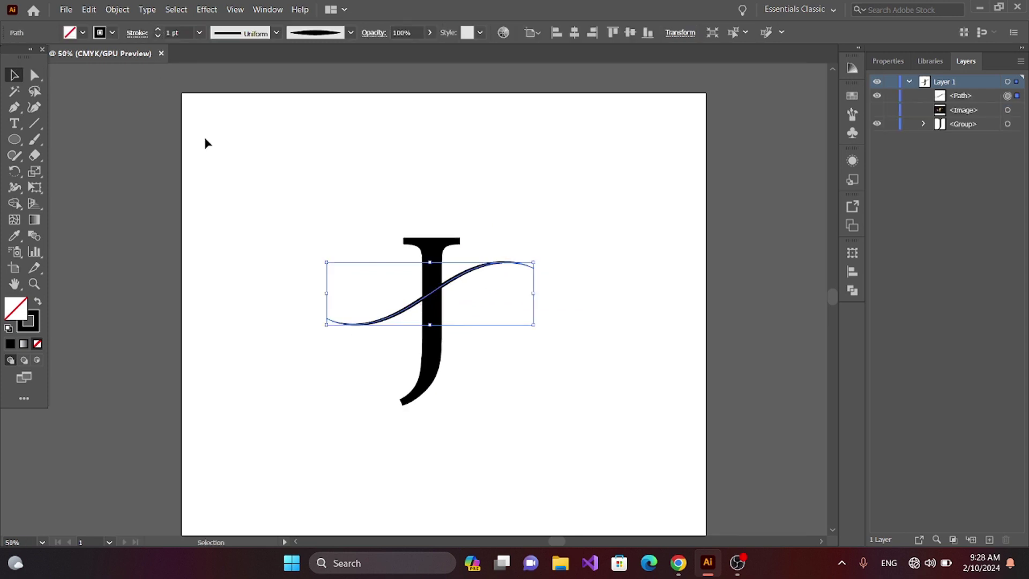
Increase the swoosh's stroke weight to 2.5 pt.
click(205, 137)
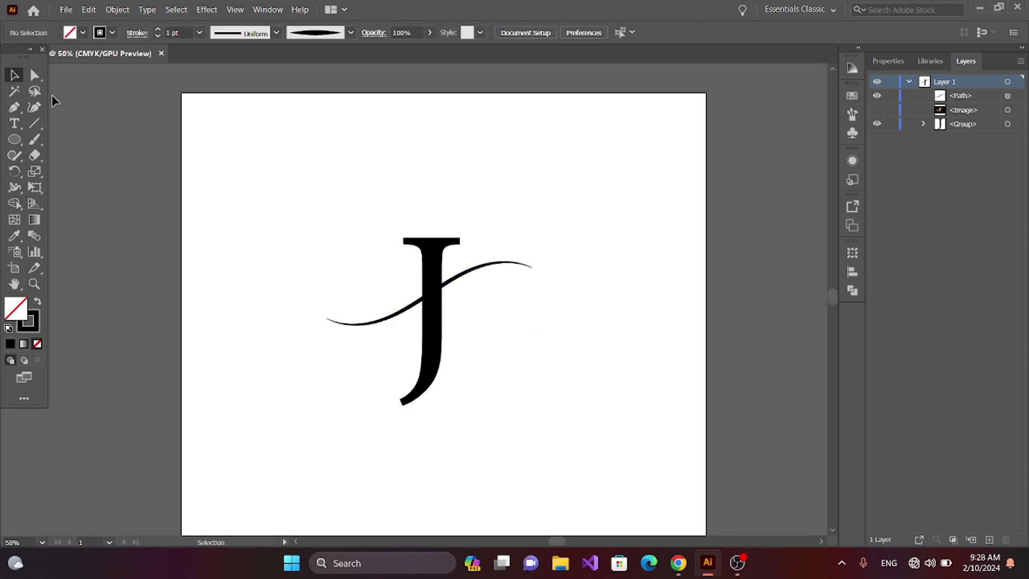
key(ctrl+z)
click(157, 30)
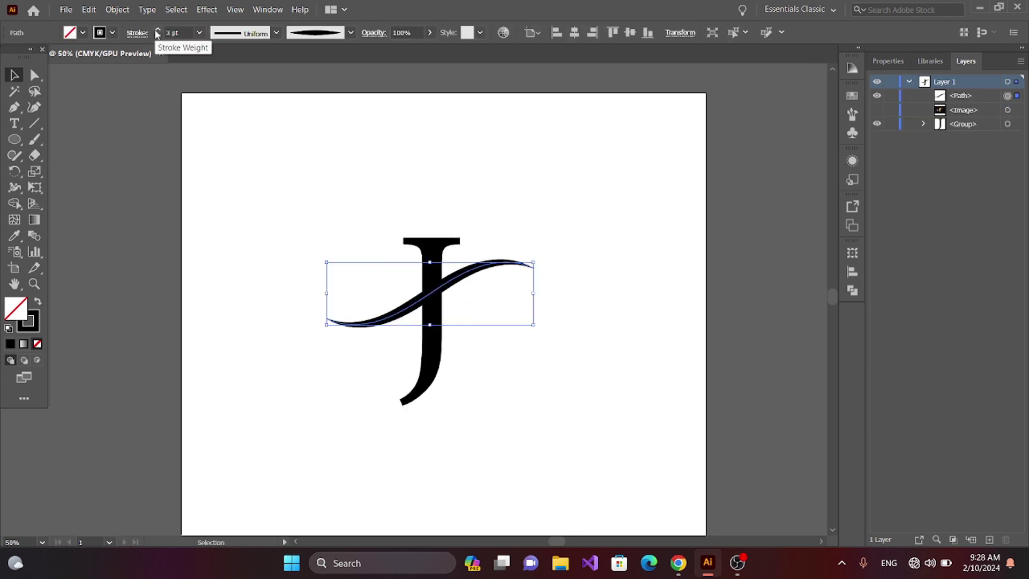
click(226, 120)
key(ctrl+plus)
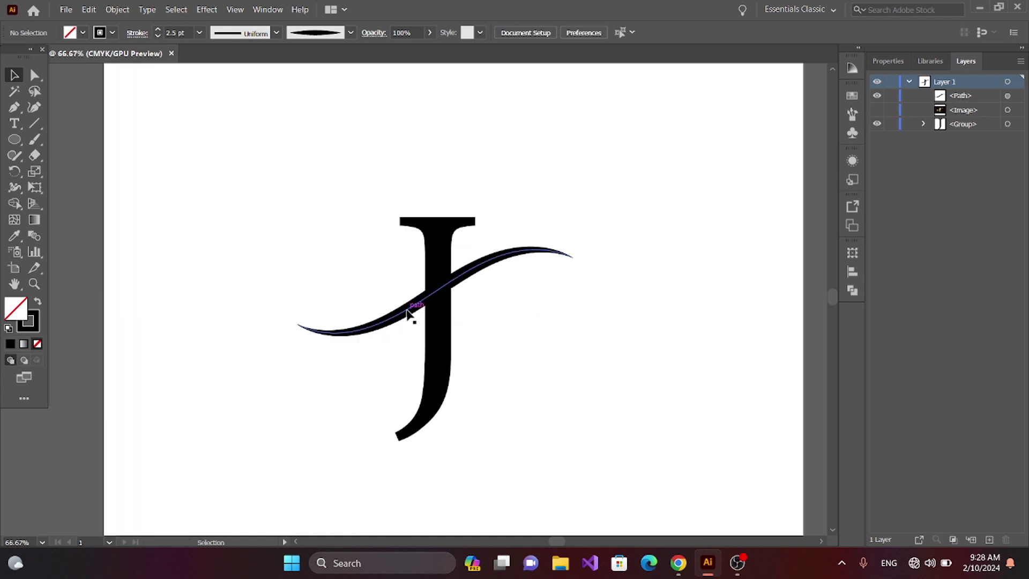
Expand the swoosh's appearance into a filled shape.
click(409, 310)
click(117, 9)
click(163, 176)
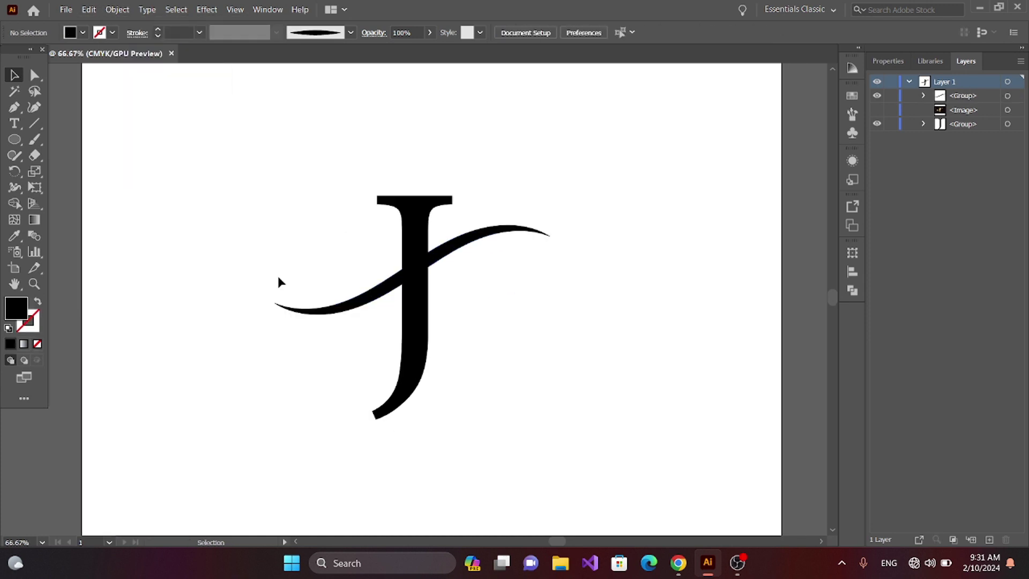
click(35, 139)
key(ctrl+plus)
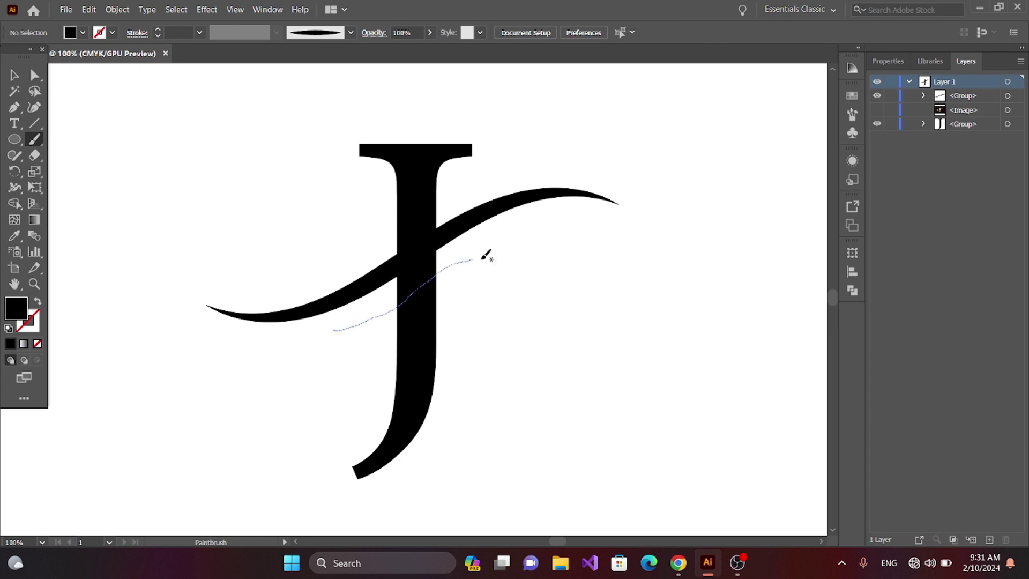
Paint a second thin swoosh across the J and select it.
drag(485, 255, 498, 252)
key(ctrl+z)
click(14, 75)
click(461, 284)
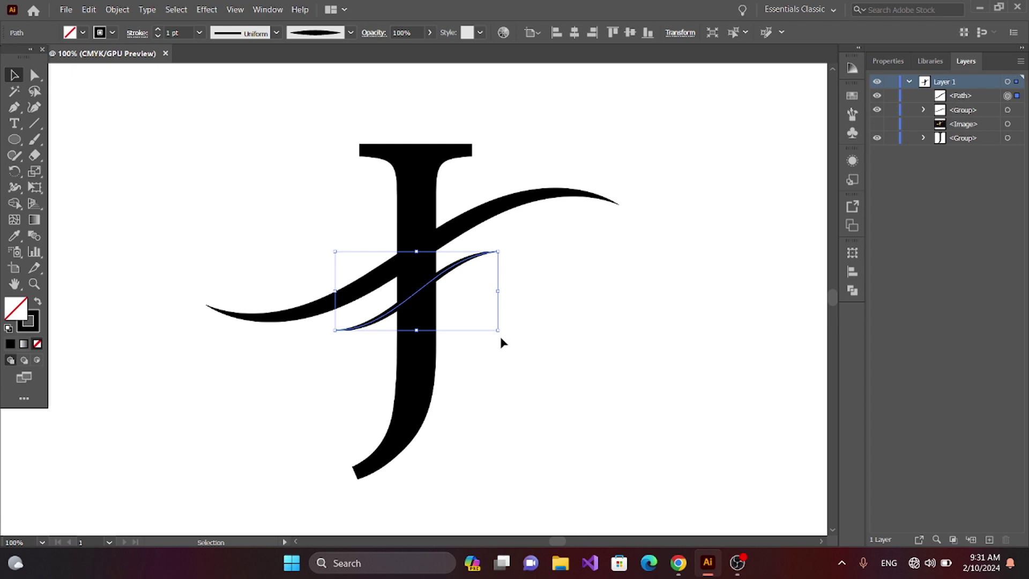
click(515, 375)
click(462, 274)
Reshape the thin swoosh's curve by dragging an anchor near its left end.
click(35, 75)
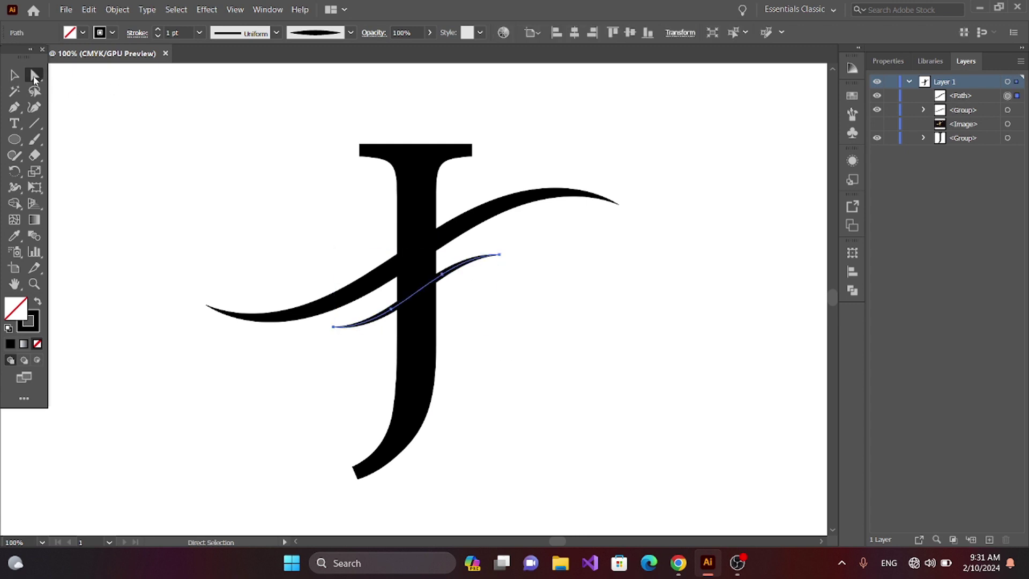
click(333, 327)
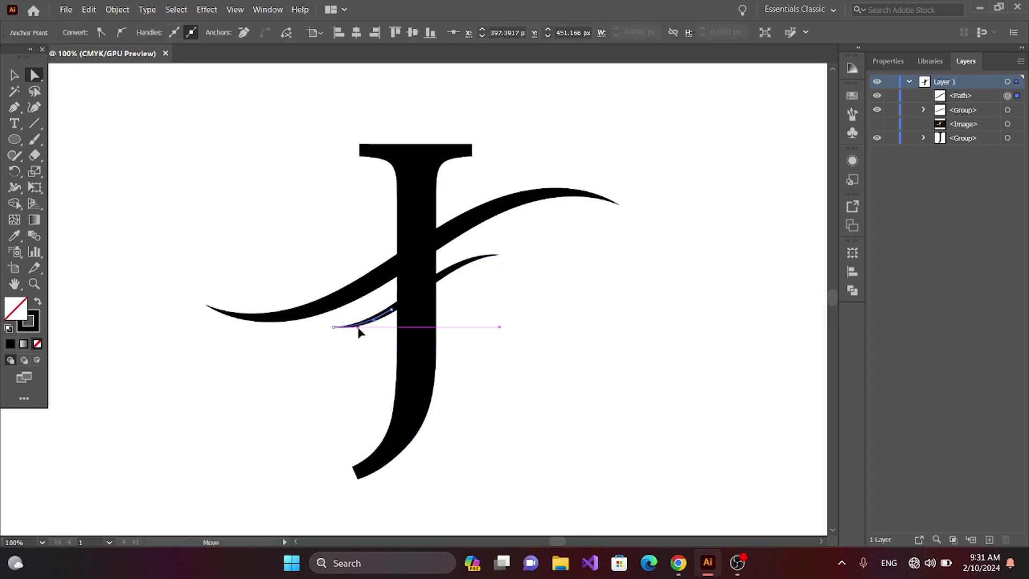
click(356, 350)
key(ctrl+plus)
click(339, 340)
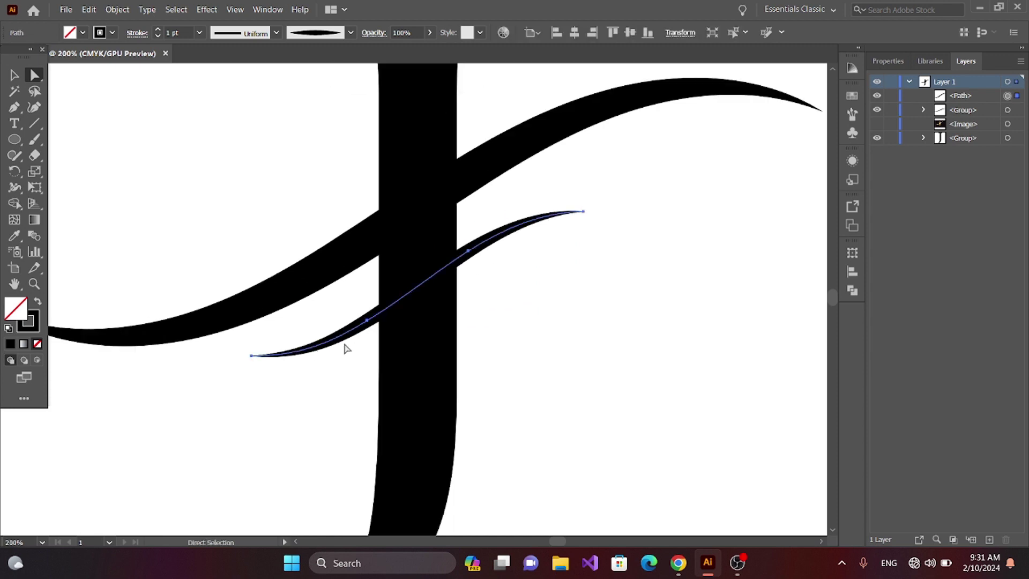
click(253, 356)
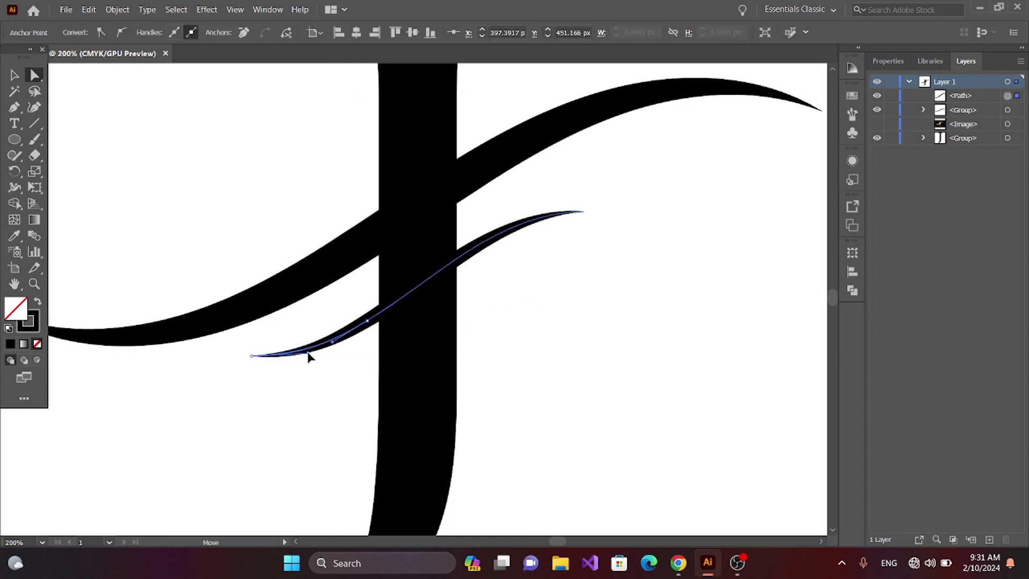
click(333, 339)
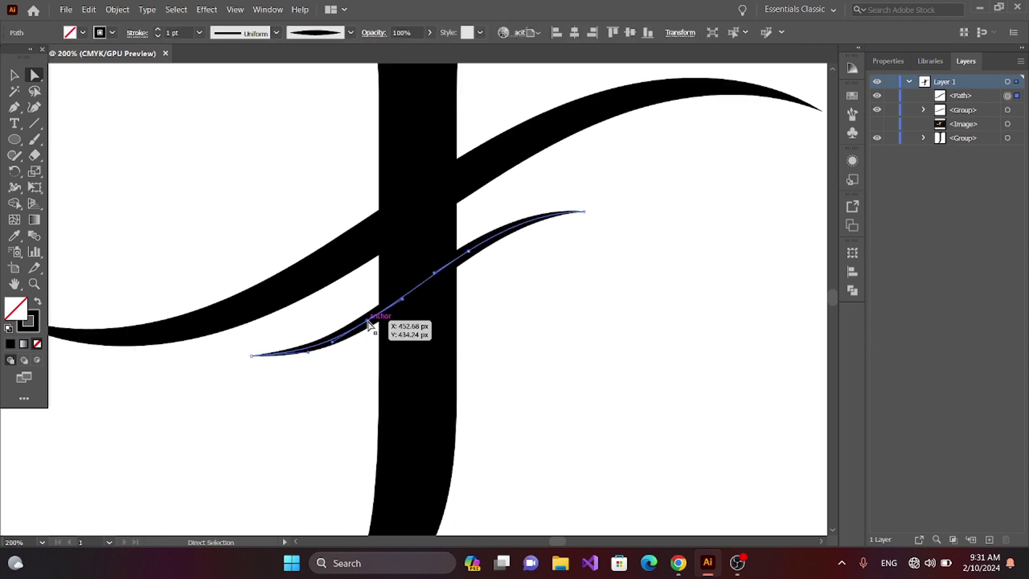
click(333, 342)
drag(333, 342, 330, 345)
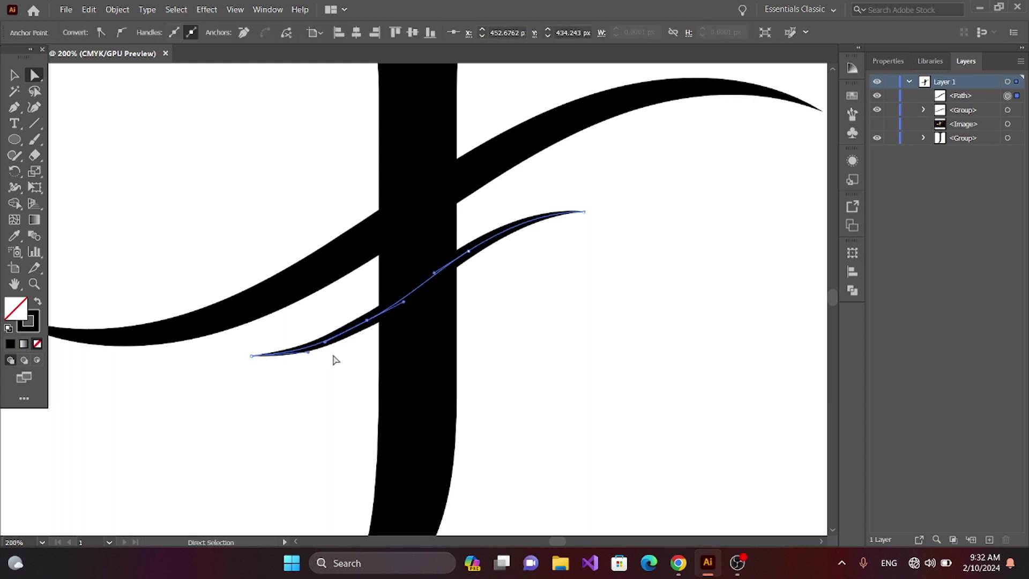
click(342, 362)
key(ctrl+minus)
key(ctrl+minus)
Select all the logo artwork and nudge it slightly right.
click(14, 76)
drag(271, 106, 460, 356)
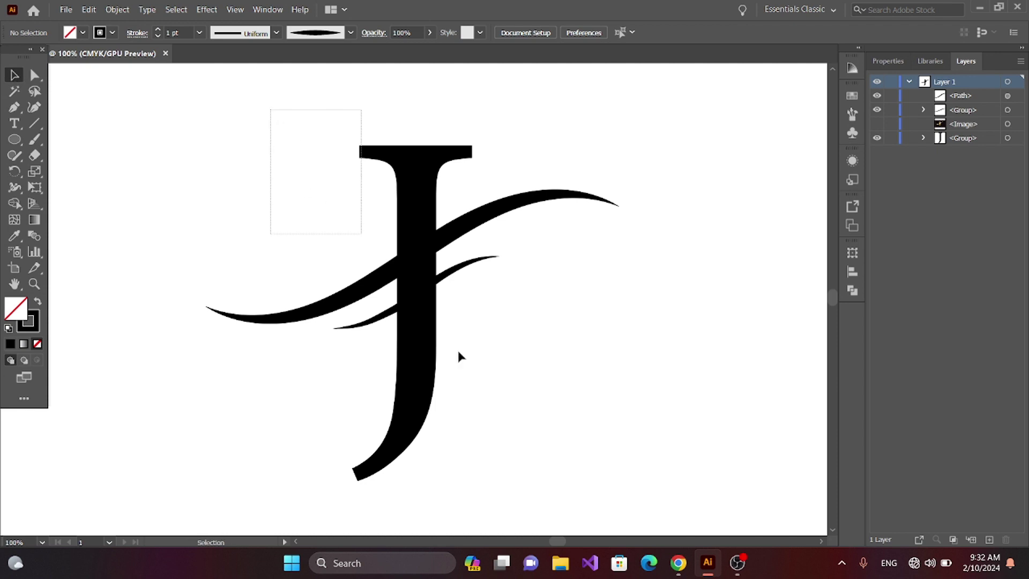
key(Right)
click(707, 295)
Try stroke weights of 1.5 pt and then 1.2 pt on the lower swoosh.
click(459, 270)
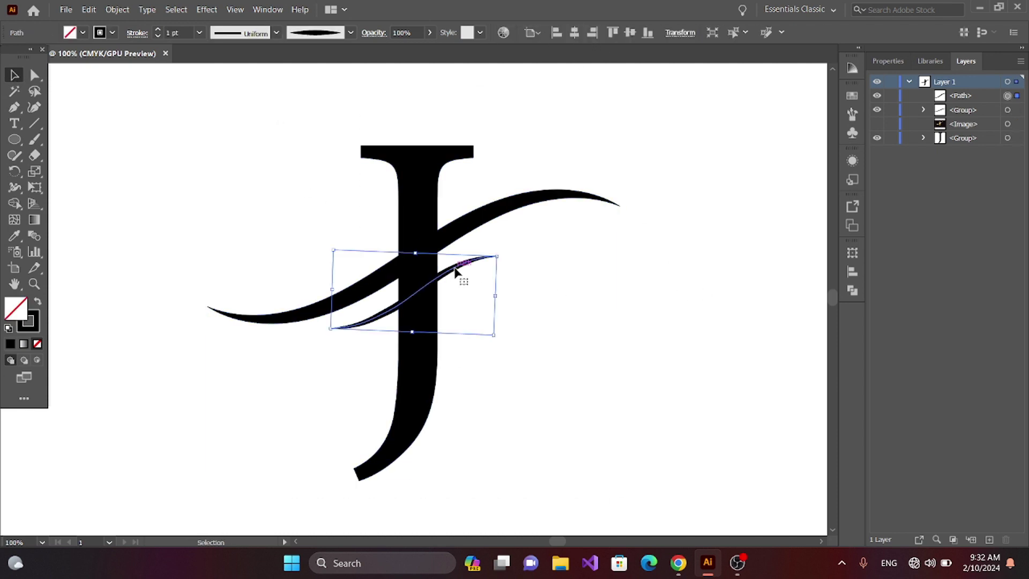
click(436, 328)
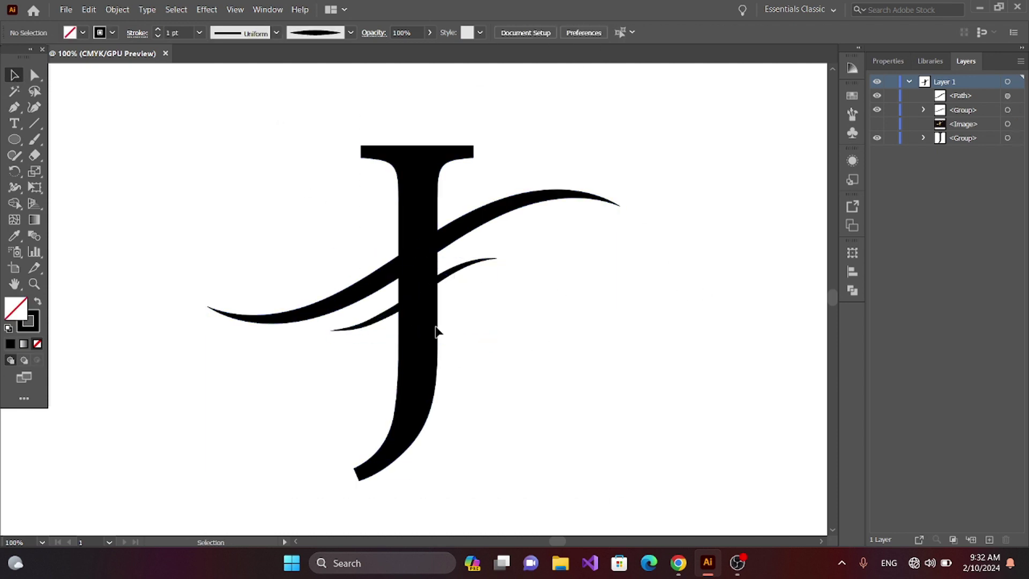
click(375, 315)
text(1.5)
key(Return)
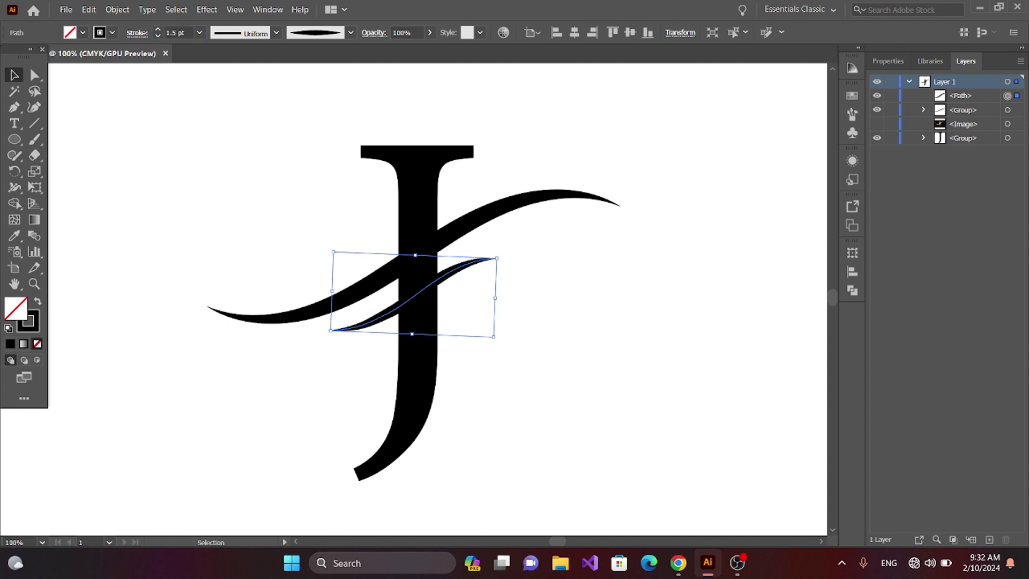
click(178, 110)
click(369, 335)
text(1.2)
key(Return)
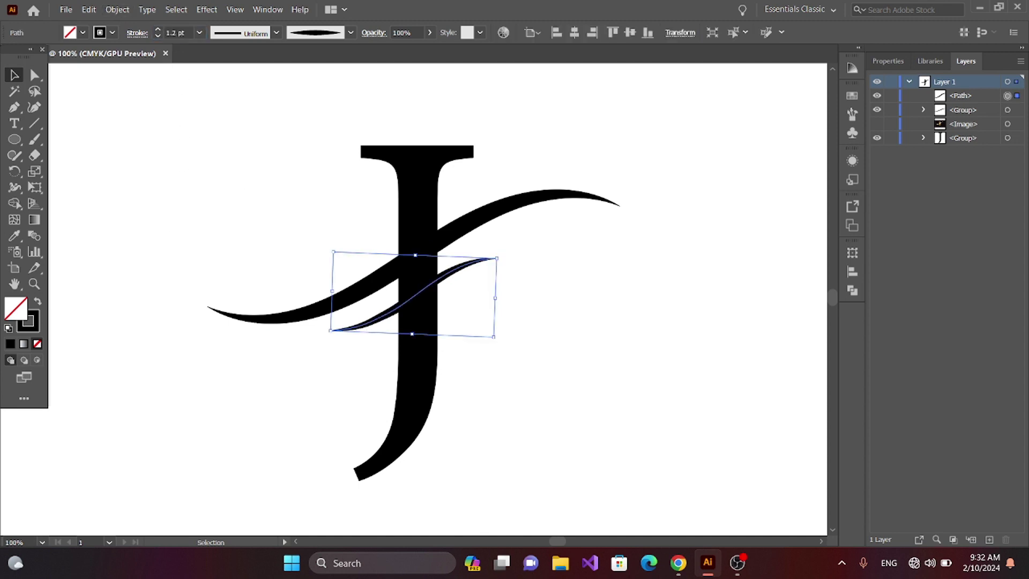
Set the lower swoosh's stroke weight to 1.1 pt.
click(193, 170)
click(367, 328)
click(180, 32)
key(BackSpace)
text(1)
key(Return)
click(186, 123)
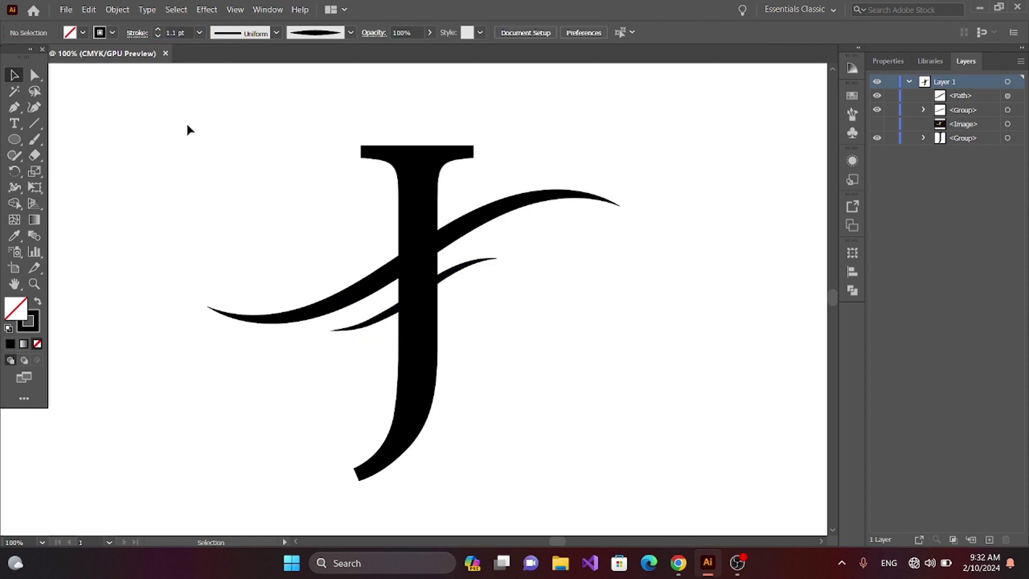
Expand the lower swoosh stroke into a filled shape.
key(ctrl+minus)
click(375, 317)
click(117, 9)
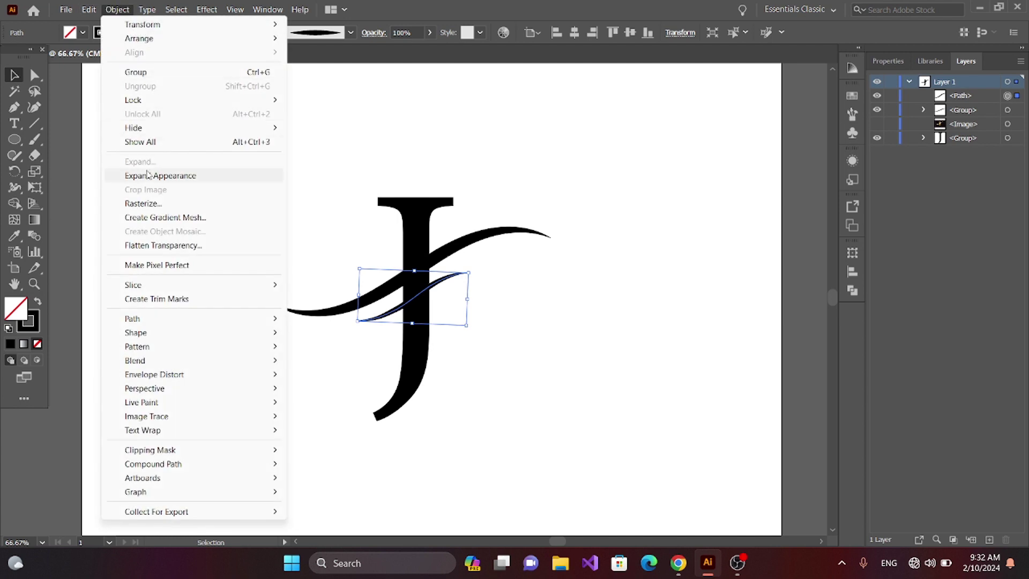
click(139, 175)
click(285, 274)
Merge the J top with the swooshes and the J stem using Shape Builder.
drag(215, 142, 622, 464)
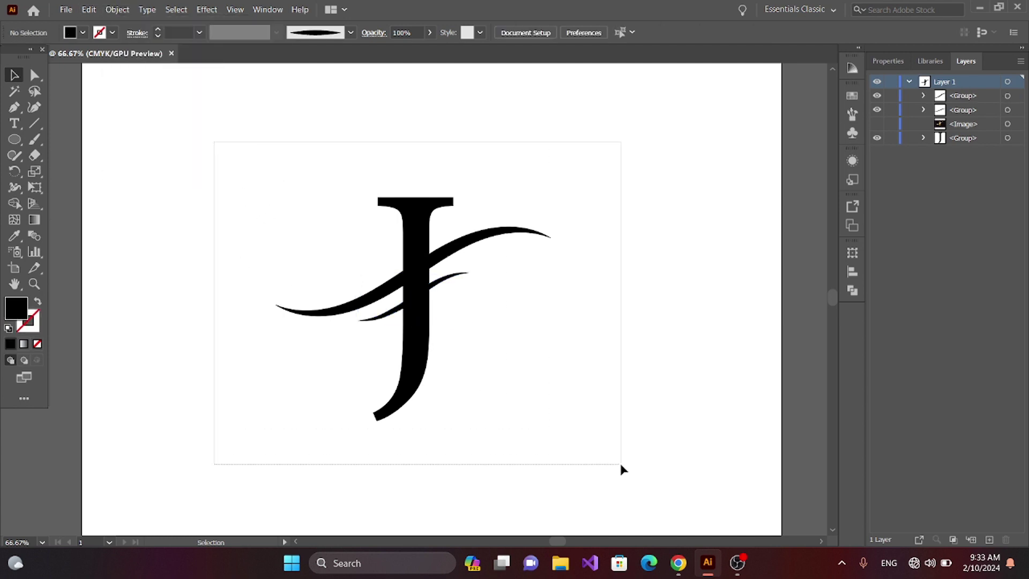
key(shift+m)
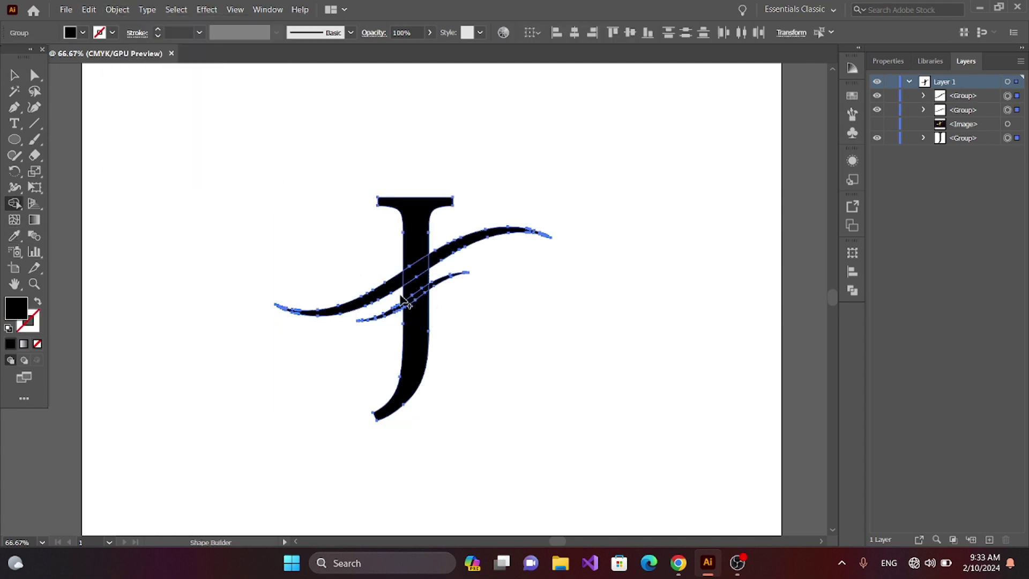
click(14, 75)
click(233, 161)
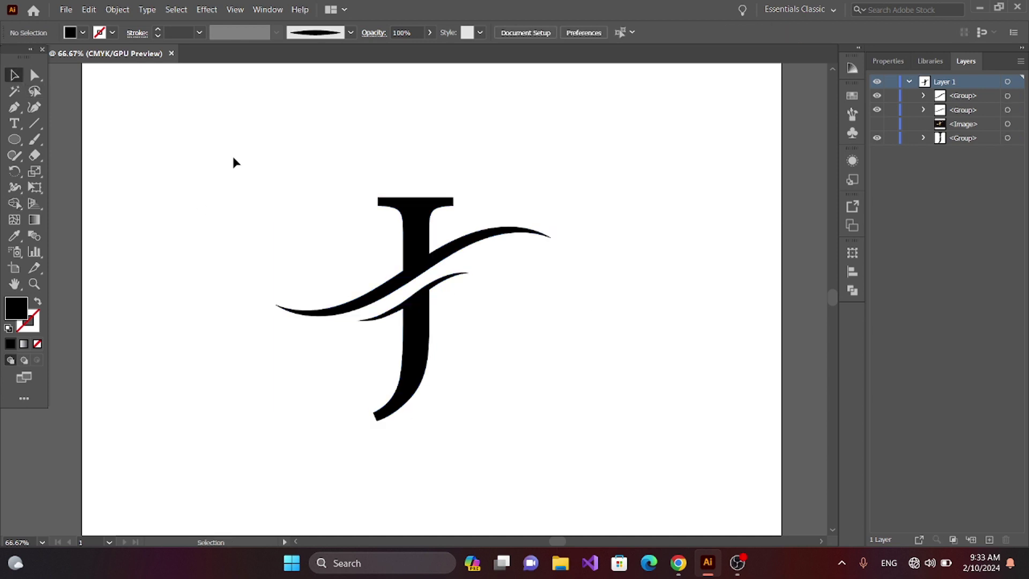
drag(224, 103, 579, 424)
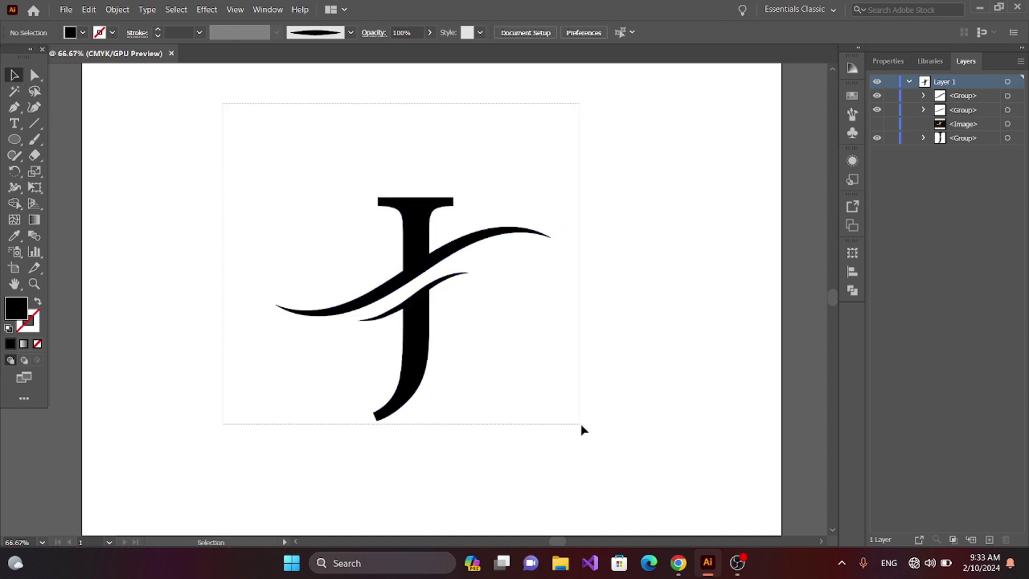
key(shift+m)
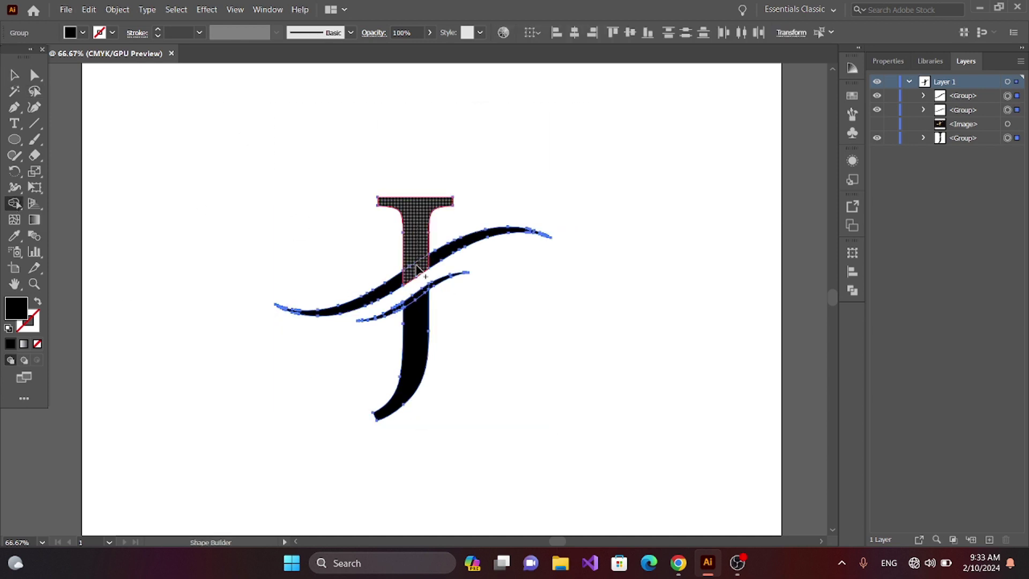
drag(419, 227, 515, 236)
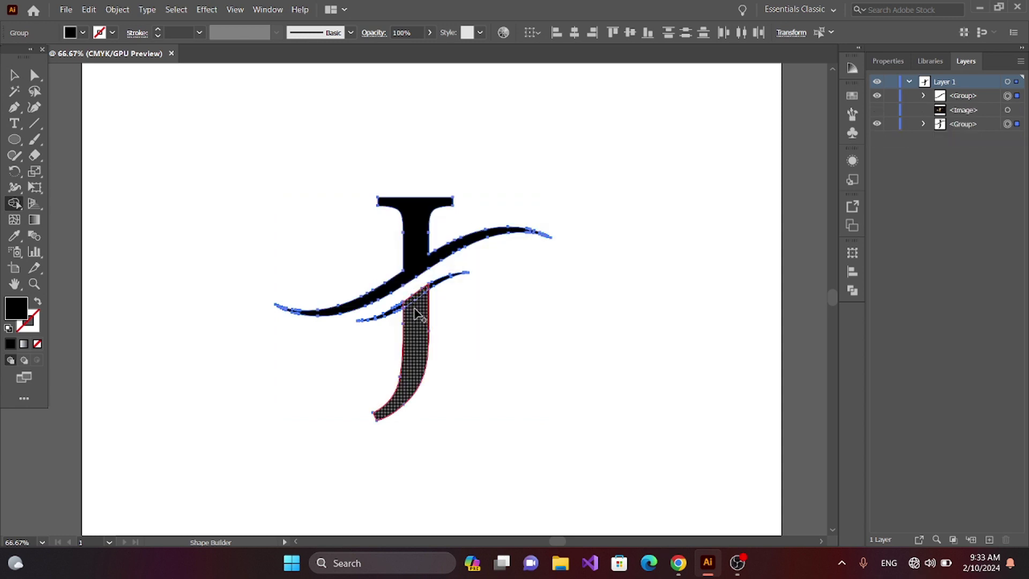
click(418, 303)
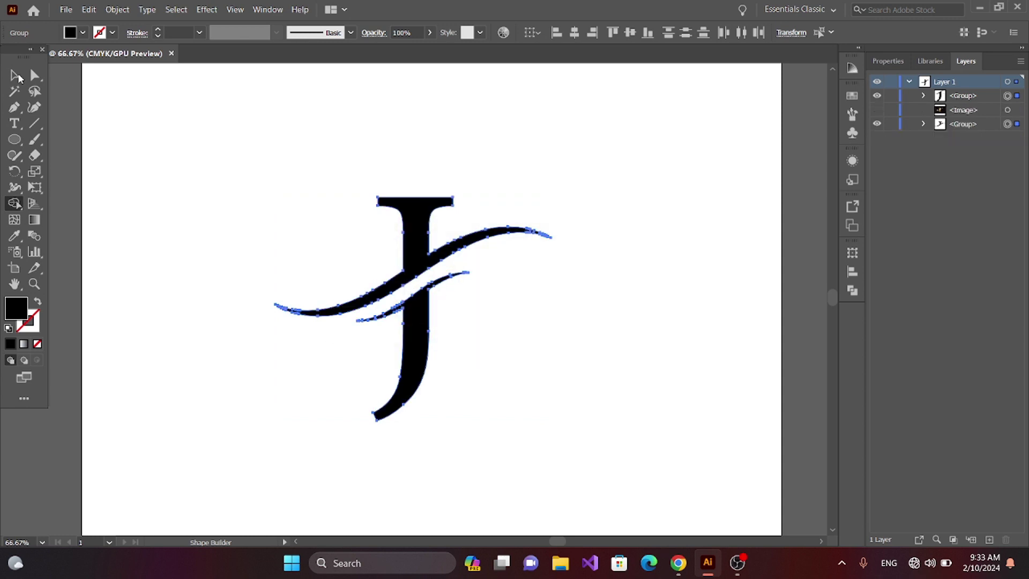
Check that the merged top part moves as one piece, then restore it.
key(v)
click(418, 257)
drag(417, 258, 416, 330)
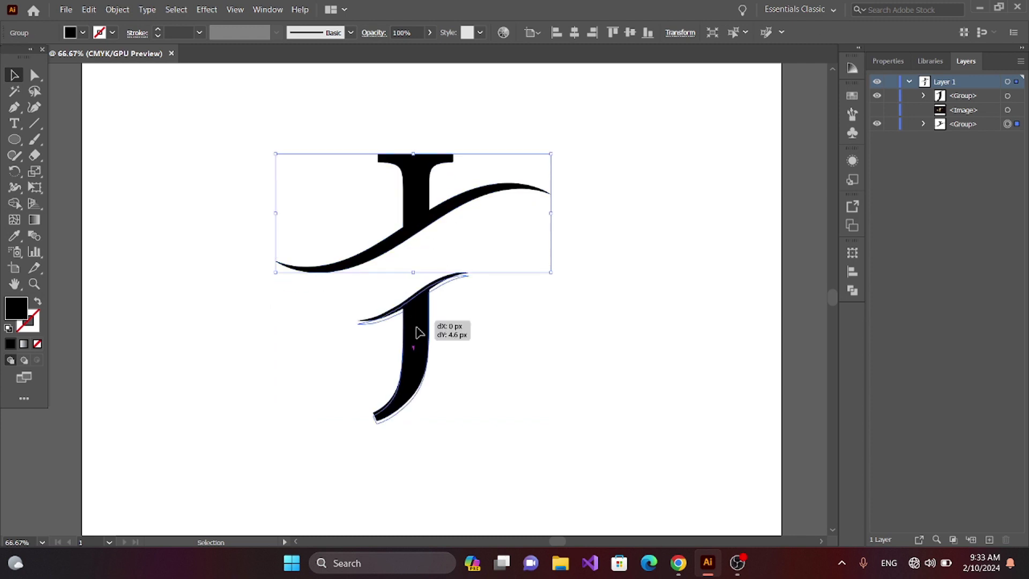
key(ctrl+z)
click(574, 379)
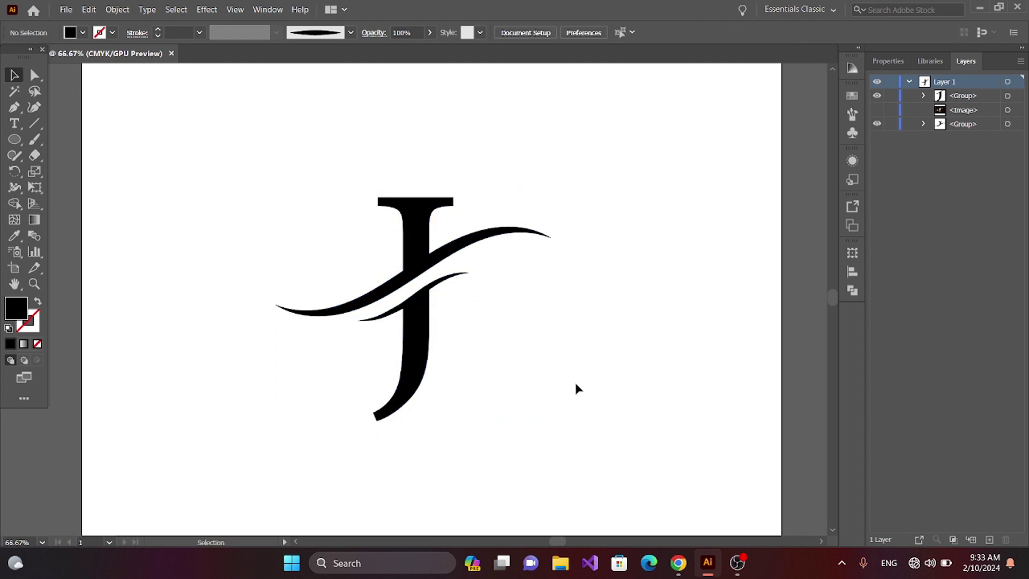
Move the J logo higher on the artboard and group its pieces.
key(ctrl+minus)
key(ctrl+minus)
key(ctrl+minus)
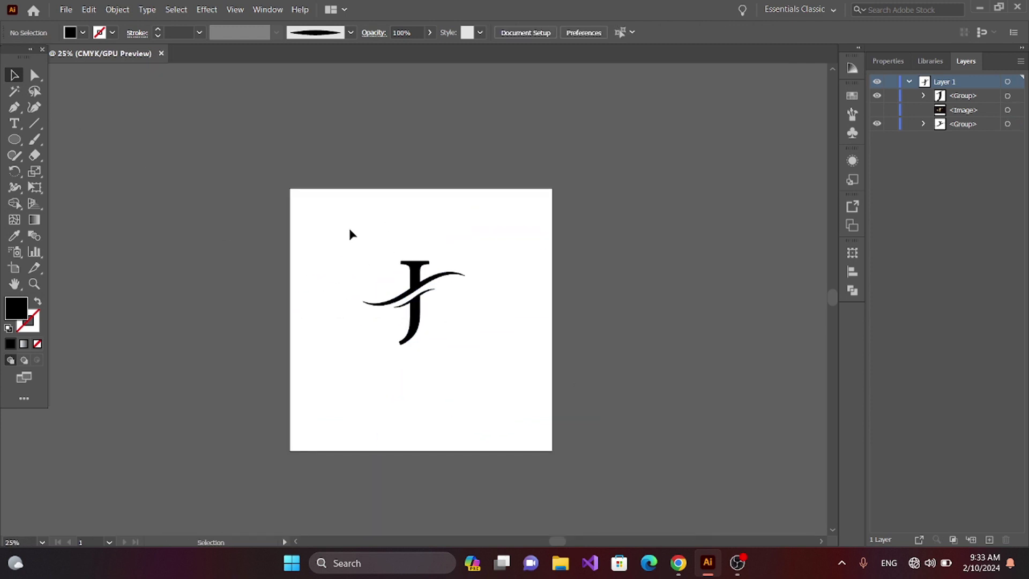
drag(424, 313, 427, 282)
click(440, 401)
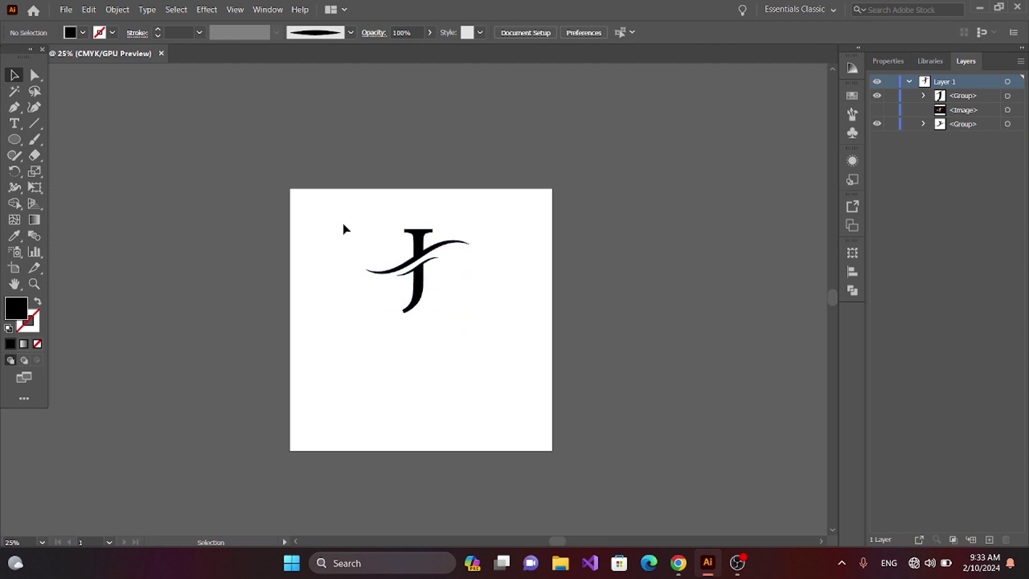
drag(343, 227, 467, 332)
click(117, 9)
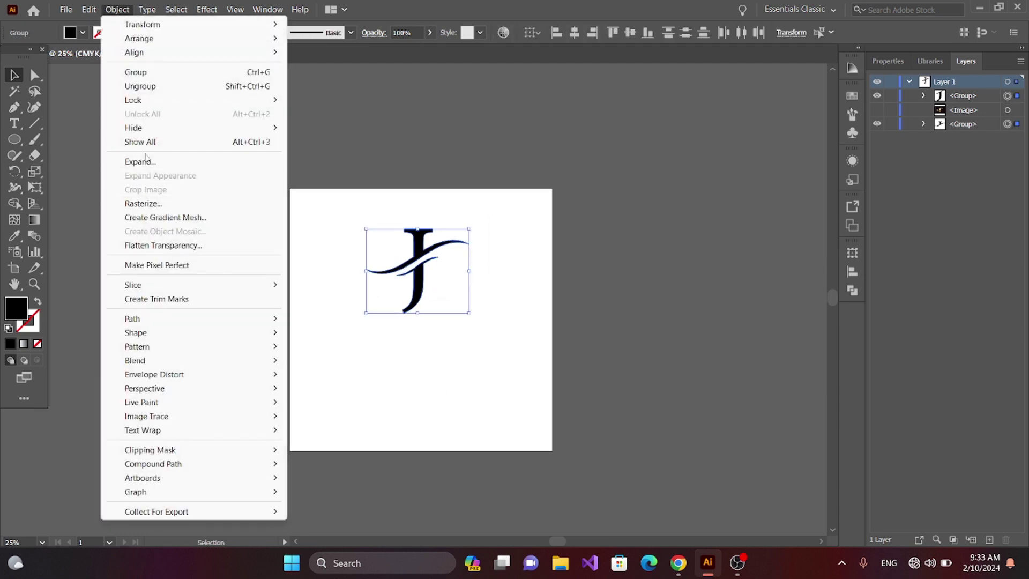
click(134, 75)
Enlarge the grouped J logo and nudge it slightly down and right.
drag(469, 313, 489, 330)
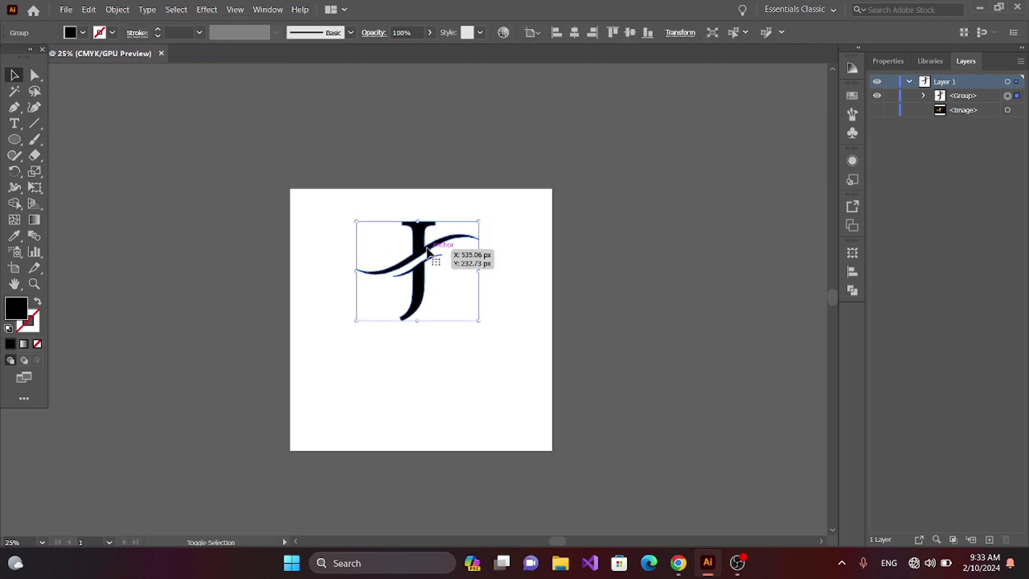
key(ctrl+plus)
click(429, 390)
drag(426, 236, 434, 261)
Add capital-letter company name text below the J logo.
scroll(454, 353, down, 3)
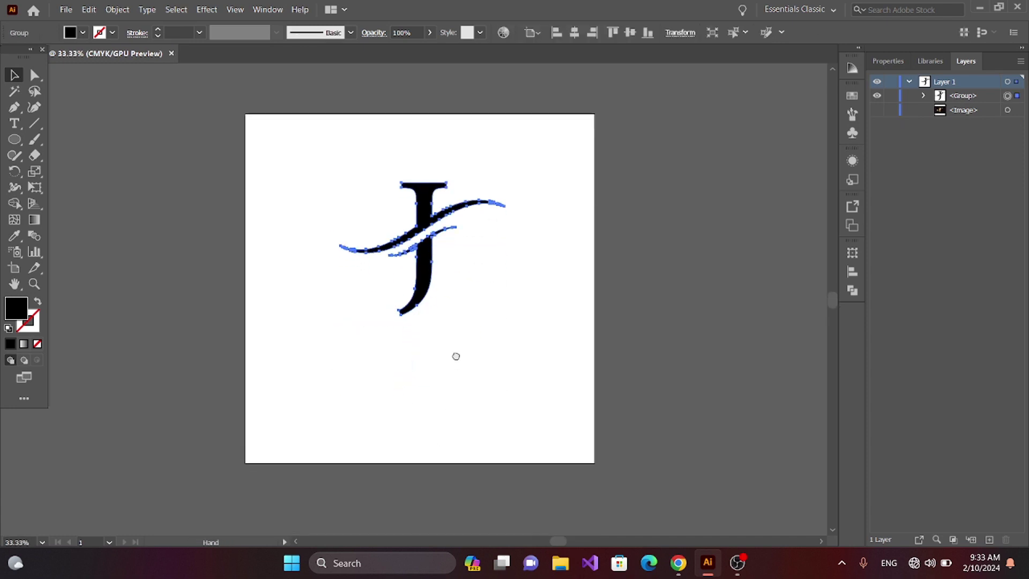
click(614, 335)
click(14, 124)
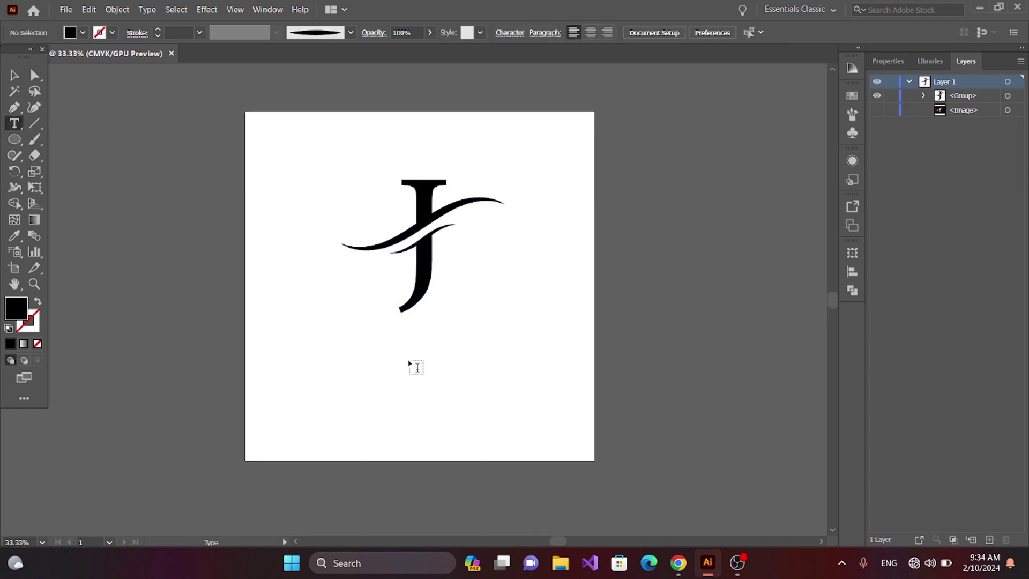
click(379, 363)
key(Caps_Lock)
text(C)
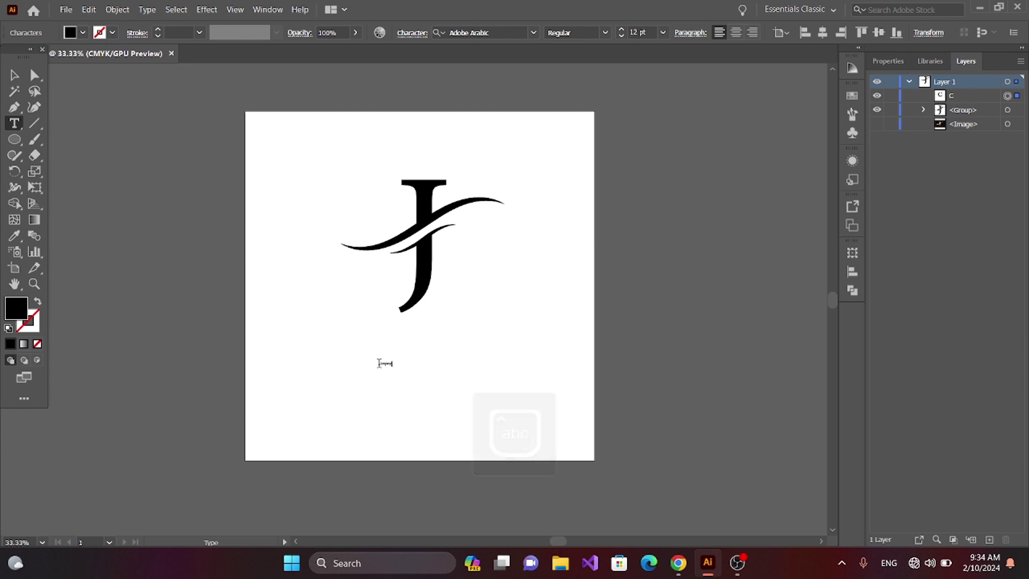
text(reative)
Enlarge the COMPANY NAME text and position it under the J logo.
click(14, 75)
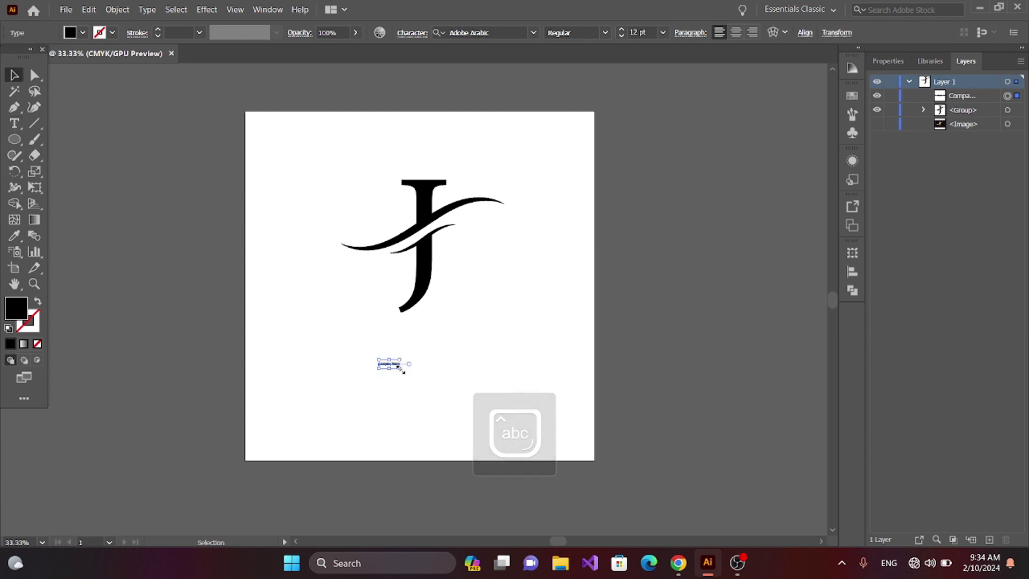
mouse_move(400, 367)
mouse_down()
mouse_move(459, 423)
mouse_move(493, 418)
mouse_up()
drag(364, 381, 385, 390)
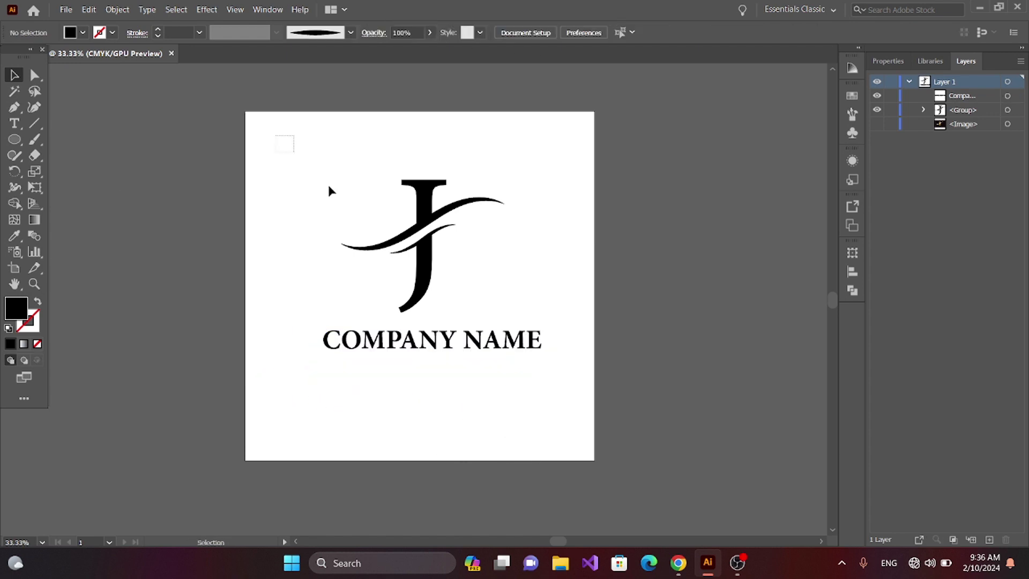
drag(328, 184, 552, 364)
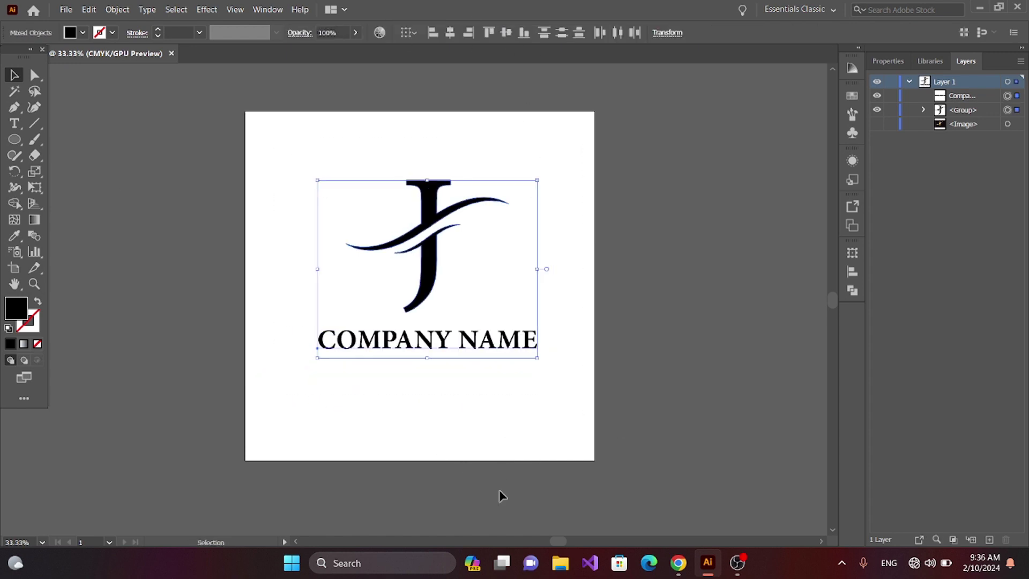
click(472, 416)
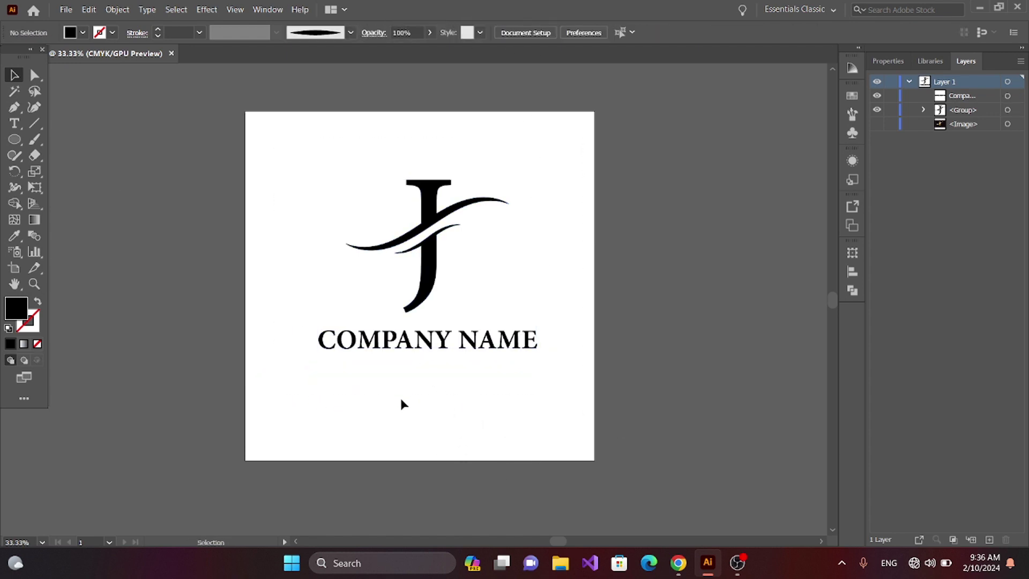
Shift the text slightly left, then scale the logo and text up together.
drag(402, 351, 398, 351)
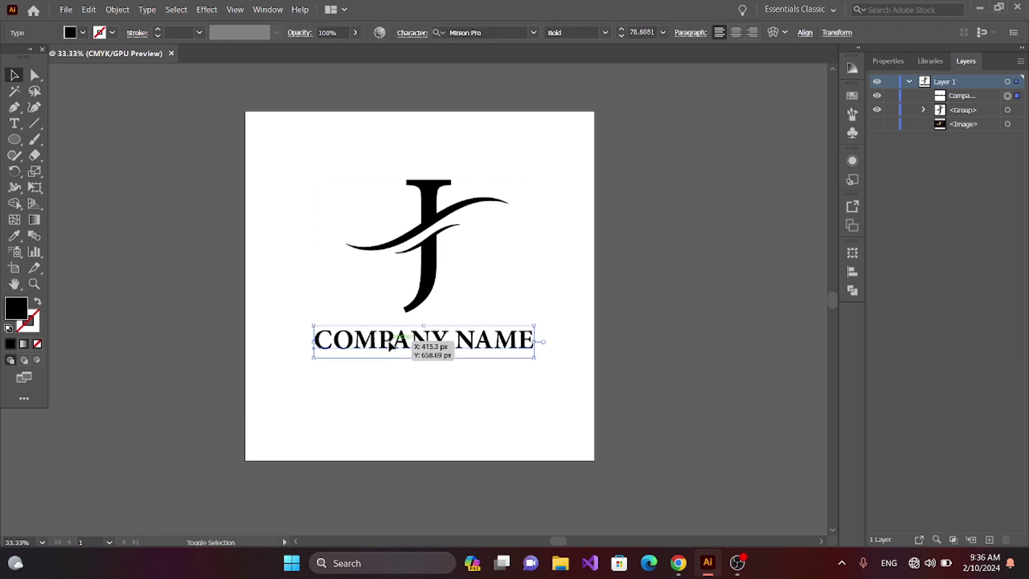
click(427, 431)
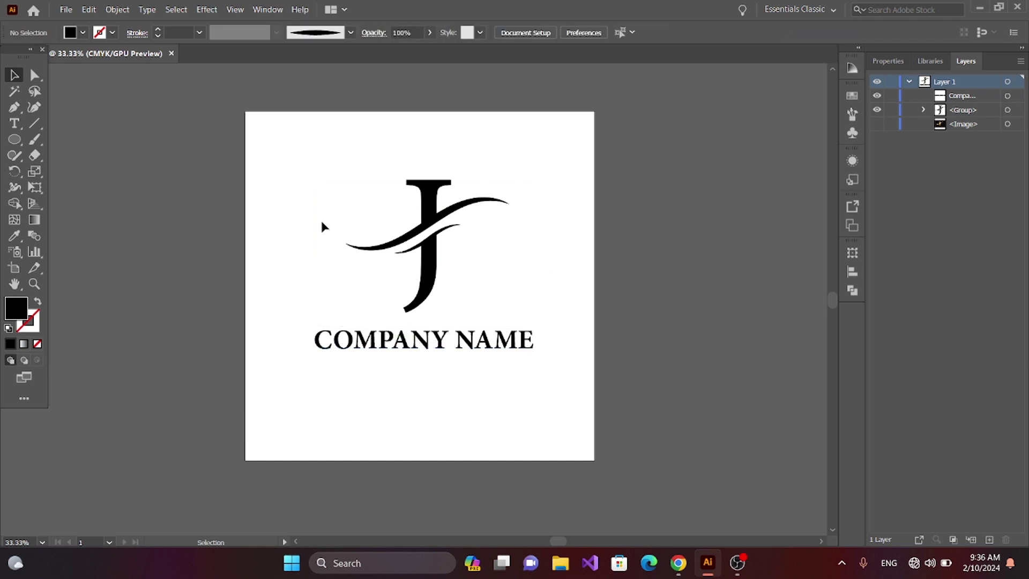
mouse_move(290, 127)
mouse_down()
mouse_move(541, 372)
mouse_move(560, 378)
mouse_up()
drag(444, 312, 446, 324)
Give the J logo group a linear gradient fill with a dark green end stop.
click(461, 401)
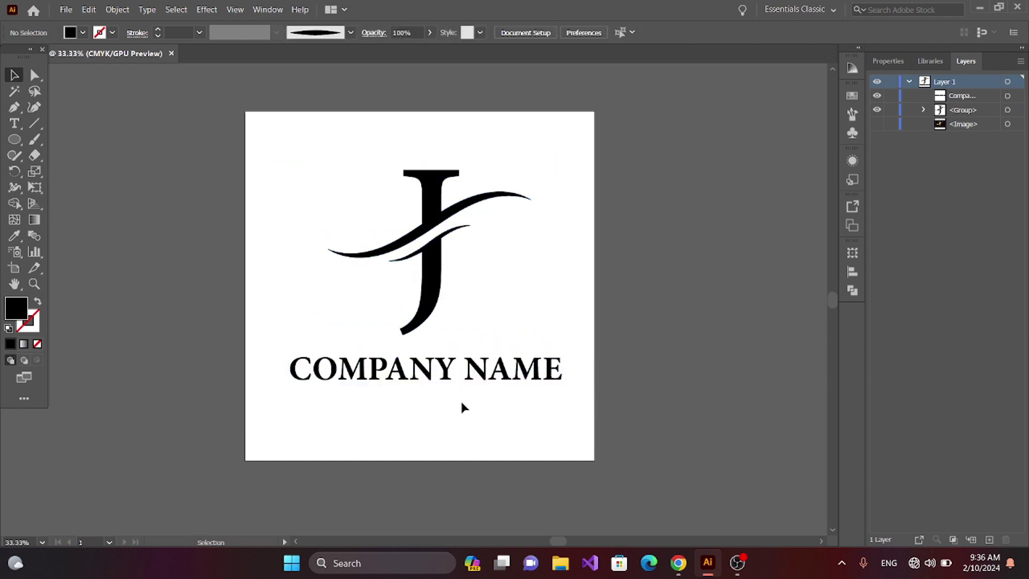
click(421, 284)
click(24, 344)
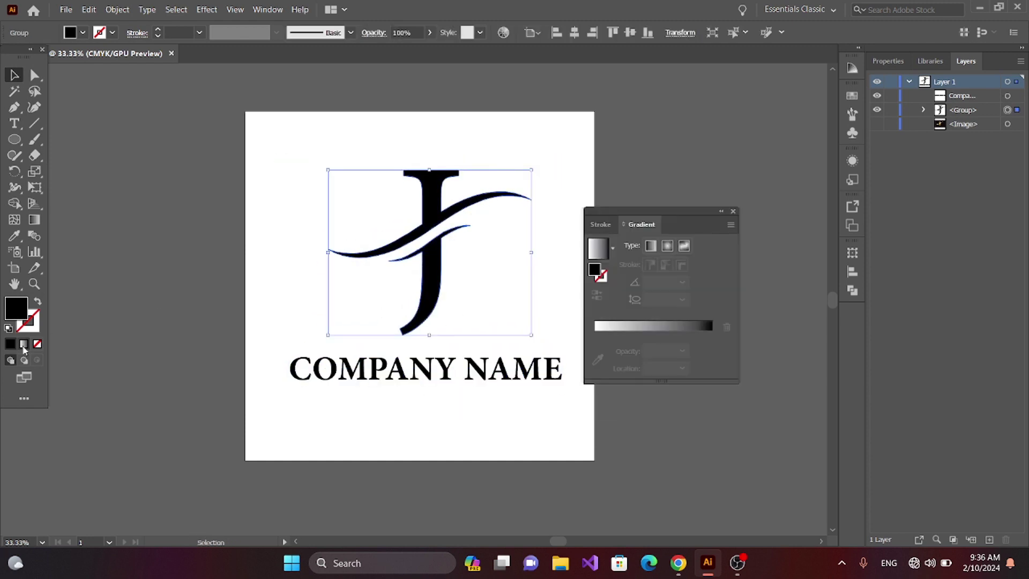
double_click(711, 334)
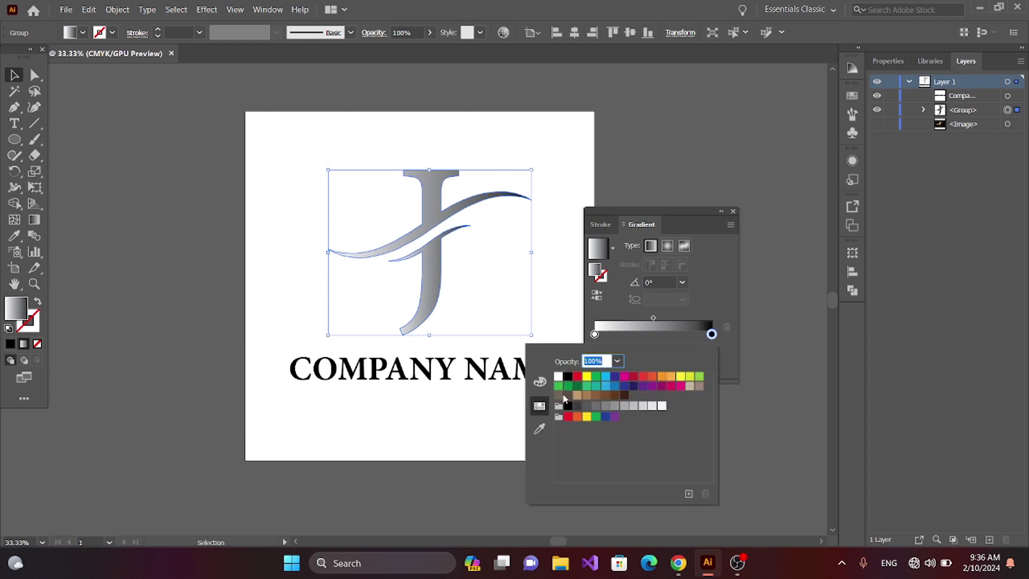
click(577, 386)
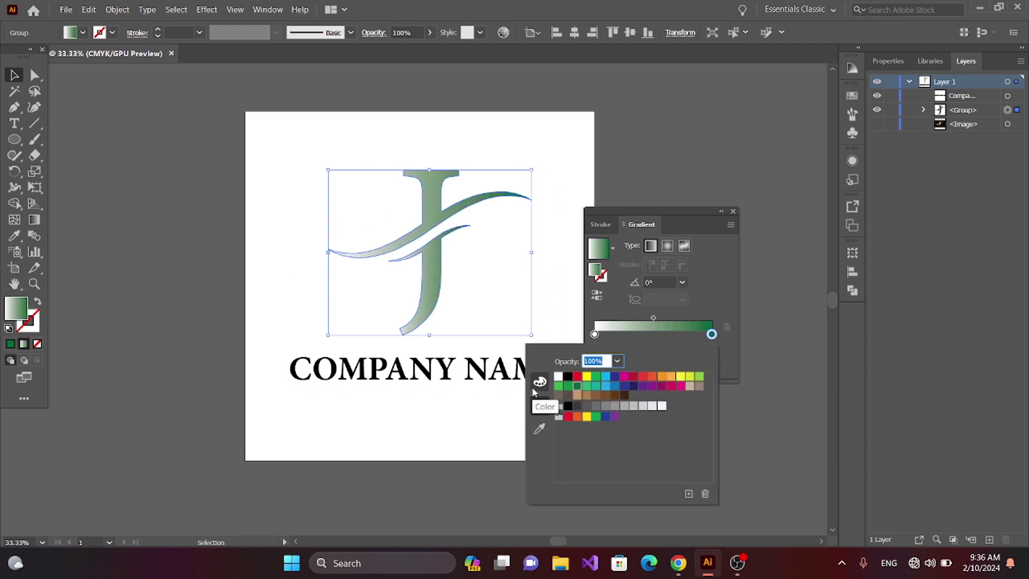
Refine the green end stop in CMYK by adjusting its black and magenta values.
click(537, 385)
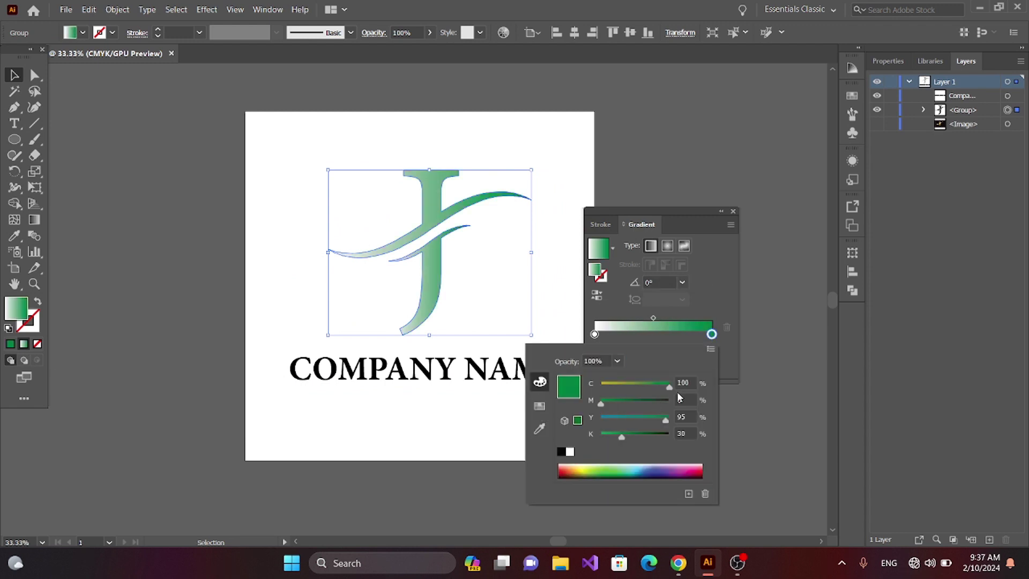
click(601, 436)
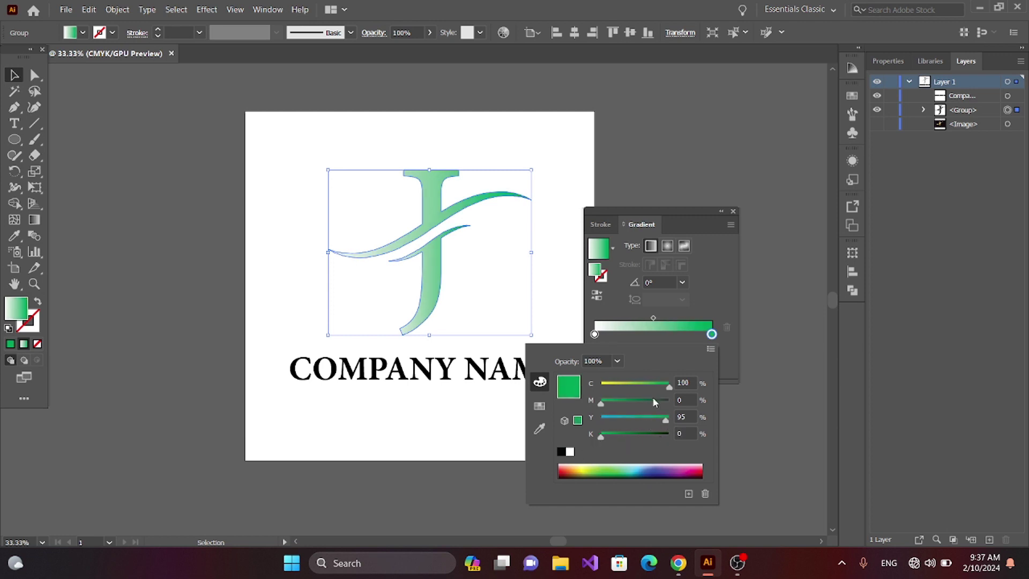
drag(606, 406, 613, 406)
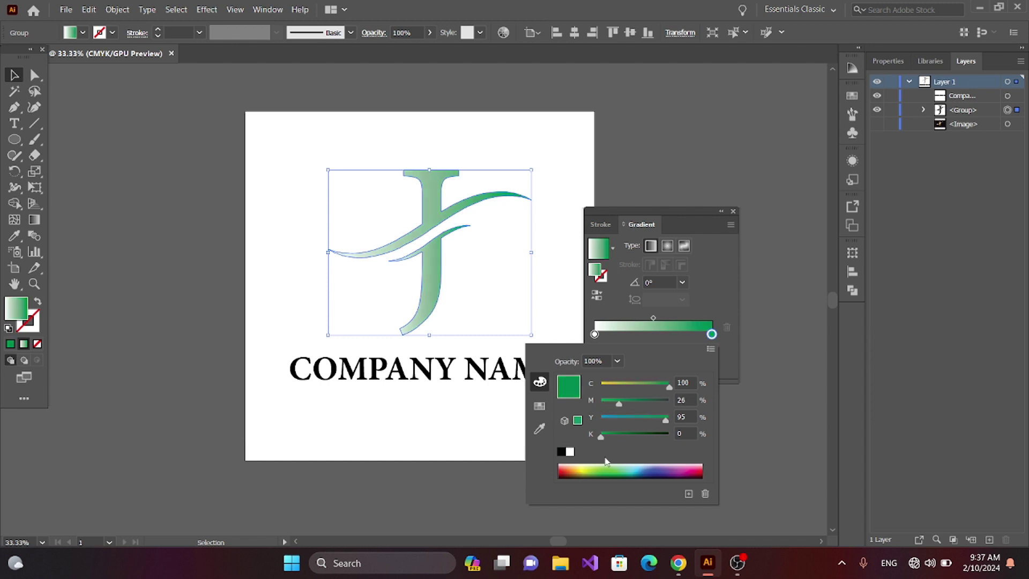
drag(615, 472, 610, 469)
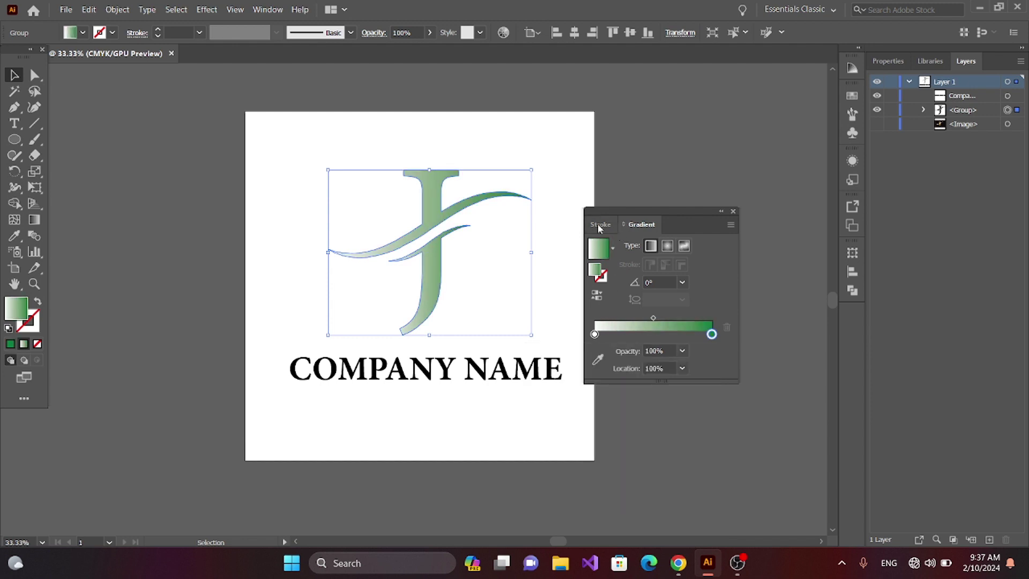
click(637, 225)
double_click(712, 335)
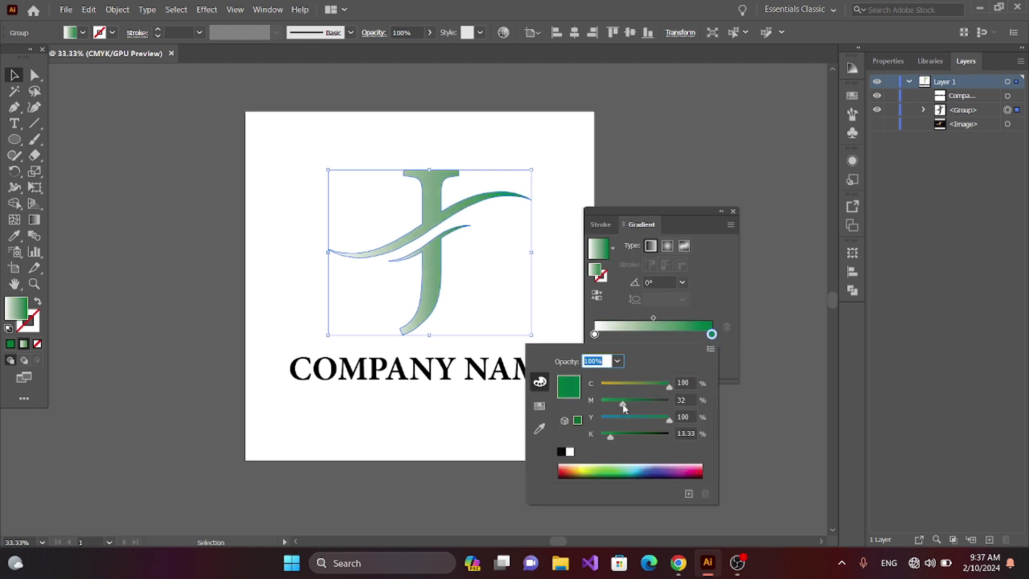
drag(623, 405, 595, 406)
mouse_move(657, 427)
mouse_down()
mouse_move(671, 433)
mouse_move(632, 439)
mouse_up()
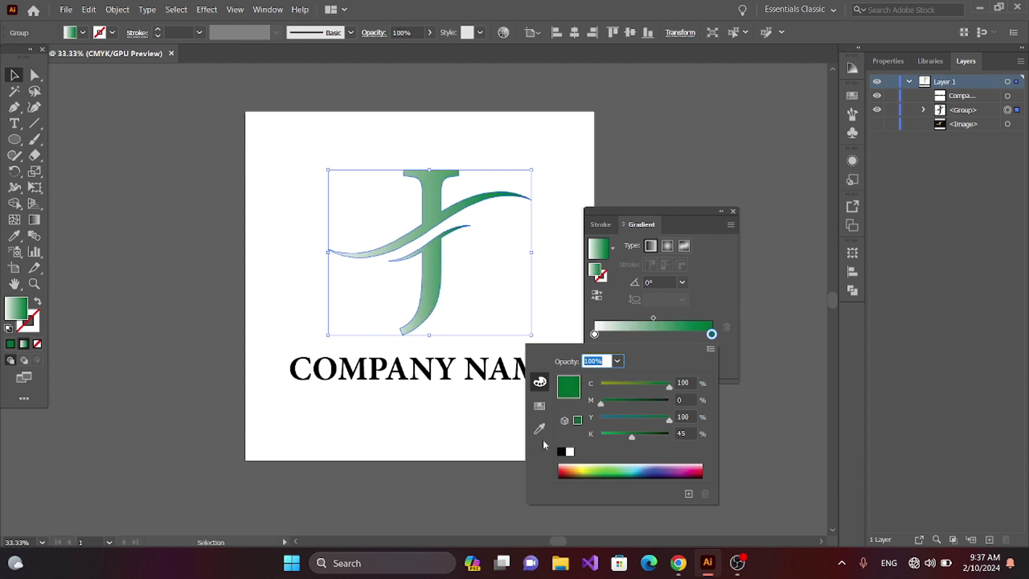
Set the gradient's start stop colour, keeping its original position, then deselect.
click(594, 334)
double_click(595, 334)
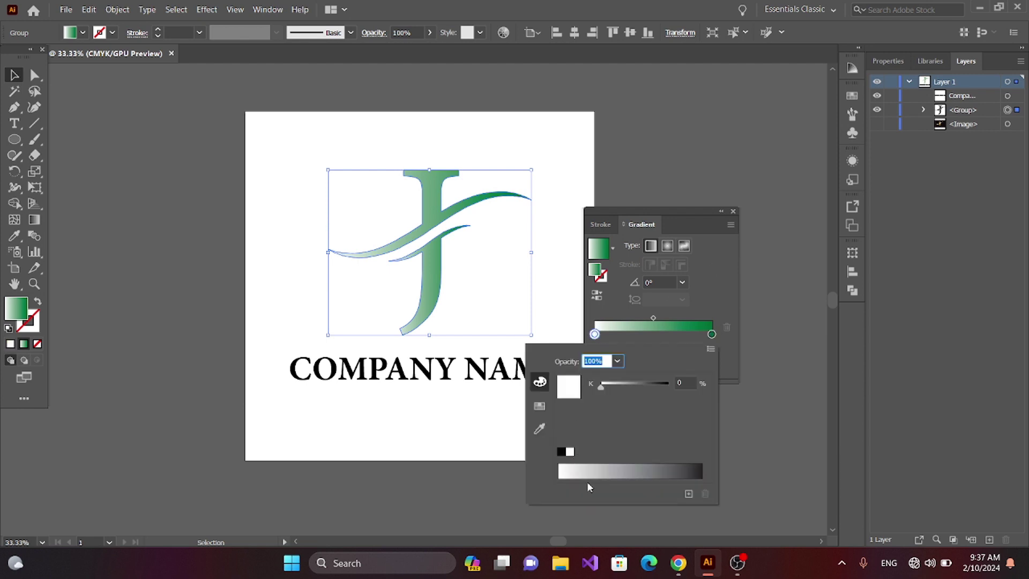
click(562, 451)
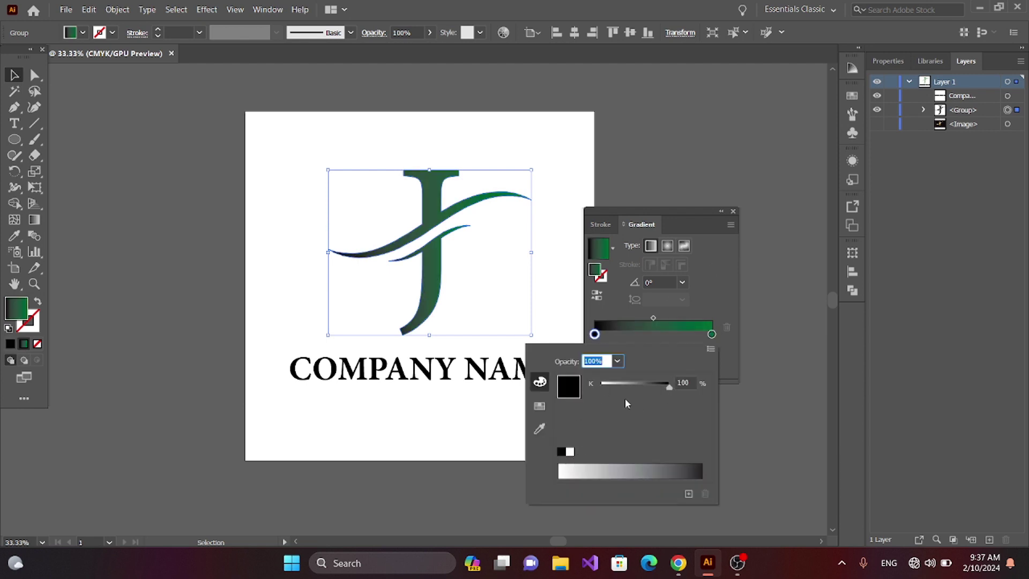
key(Return)
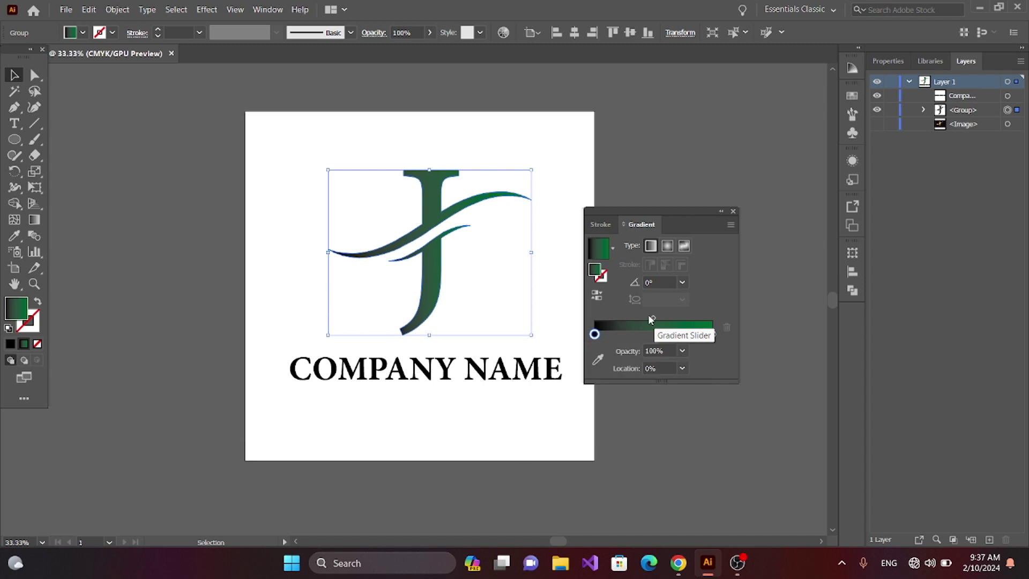
mouse_move(594, 334)
mouse_down()
mouse_move(654, 333)
mouse_move(616, 333)
mouse_move(628, 320)
mouse_up()
key(ctrl+z)
key(ctrl+z)
key(ctrl+z)
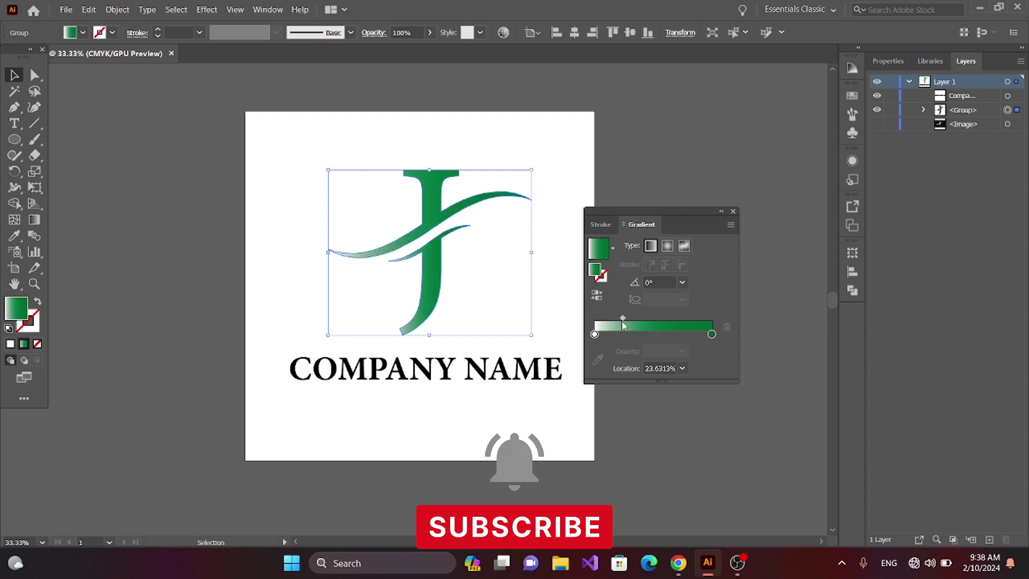
click(733, 211)
click(250, 166)
Eyedropper the J's green gradient onto the COMPANY NAME text.
click(427, 297)
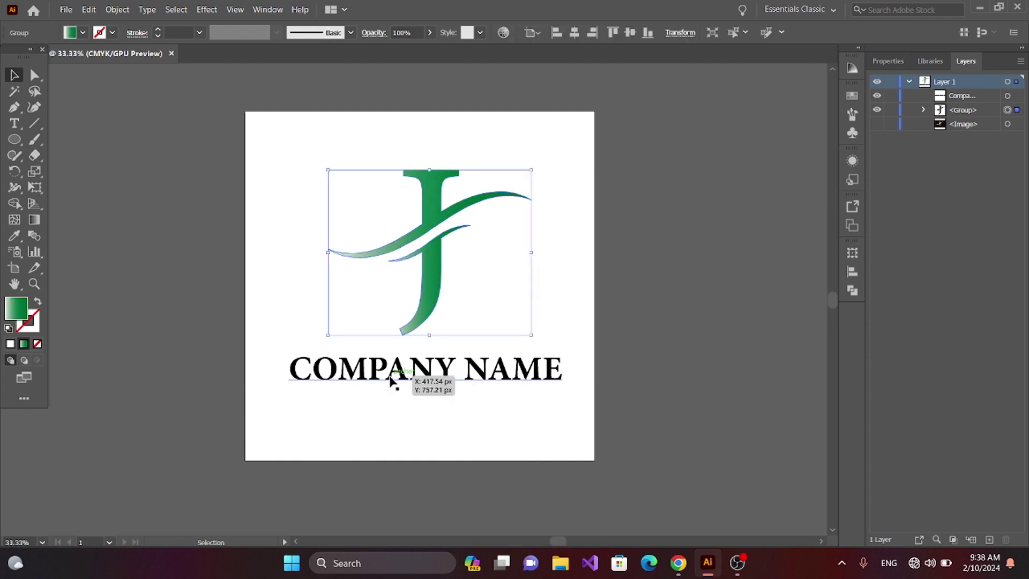
click(395, 375)
key(i)
click(434, 217)
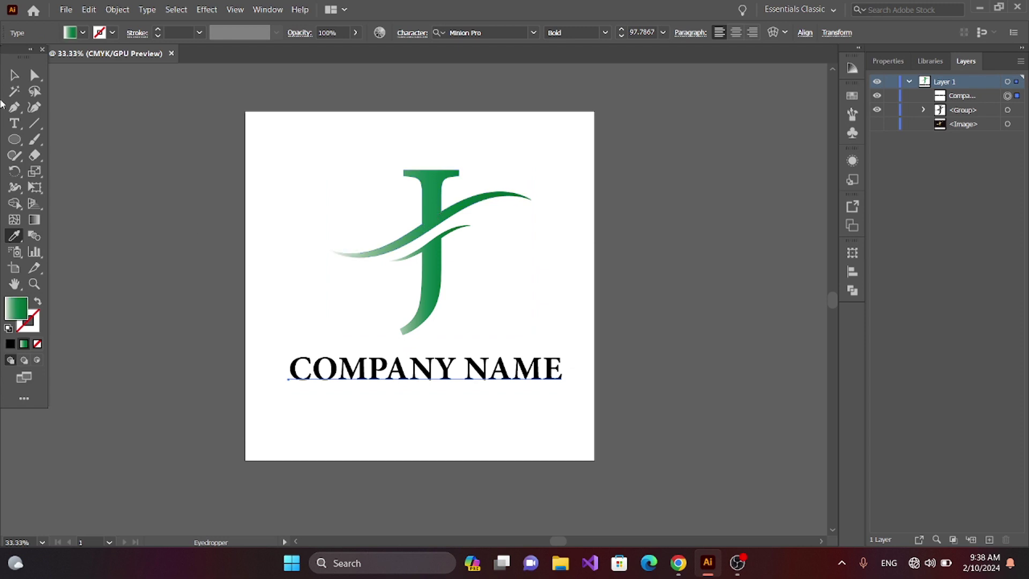
key(v)
Expand the COMPANY NAME text into outlines and reapply the J's green gradient.
click(118, 9)
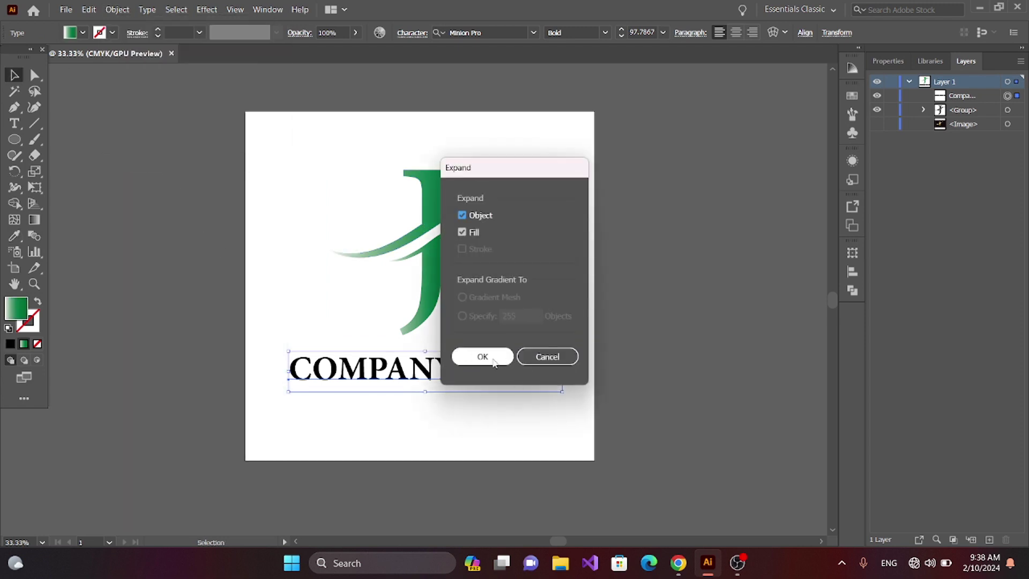
click(477, 353)
key(i)
click(435, 211)
key(v)
Check the text outlines, then begin exporting the artboard via File > Export.
click(142, 138)
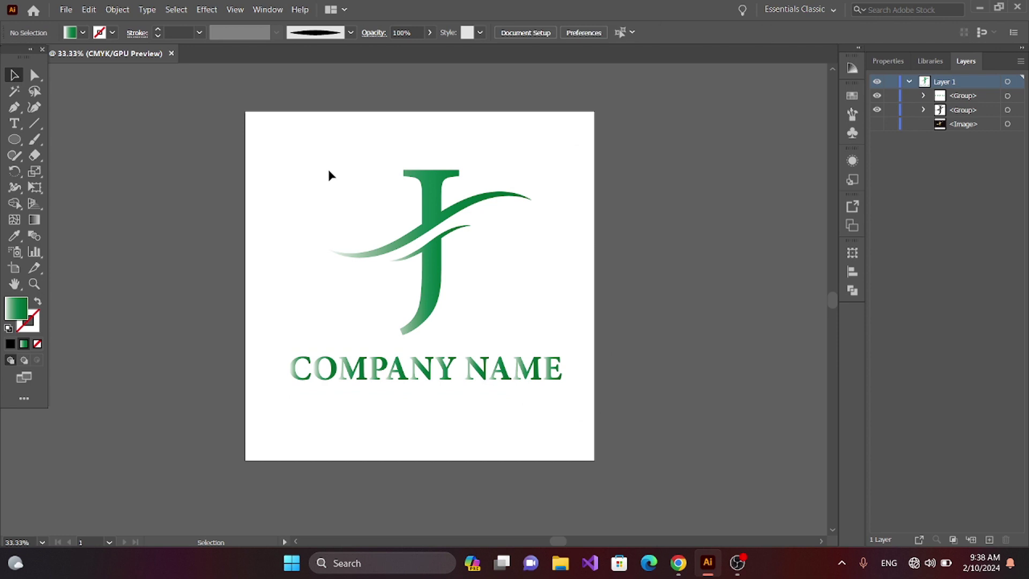
drag(255, 354, 617, 427)
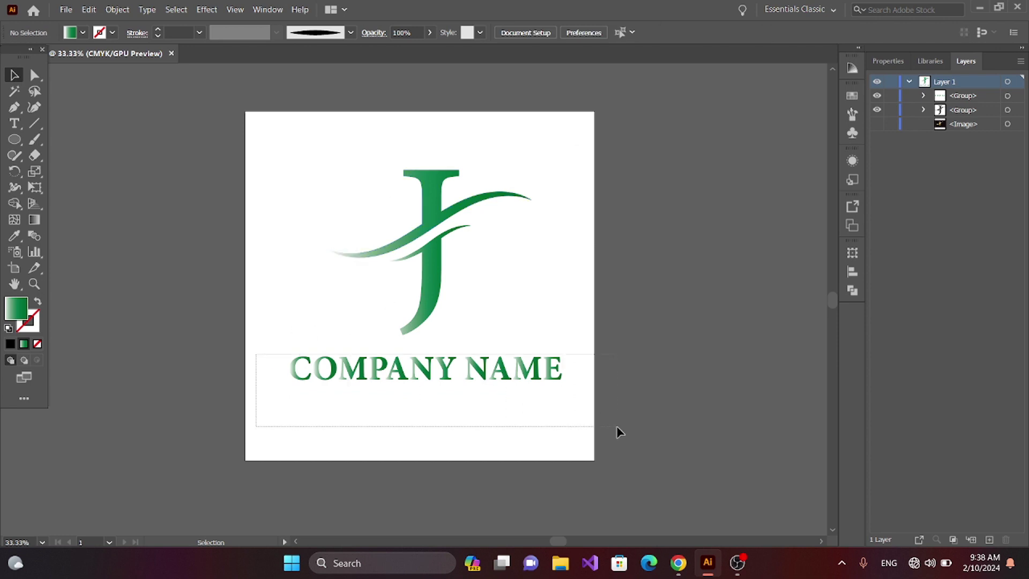
click(566, 438)
click(66, 9)
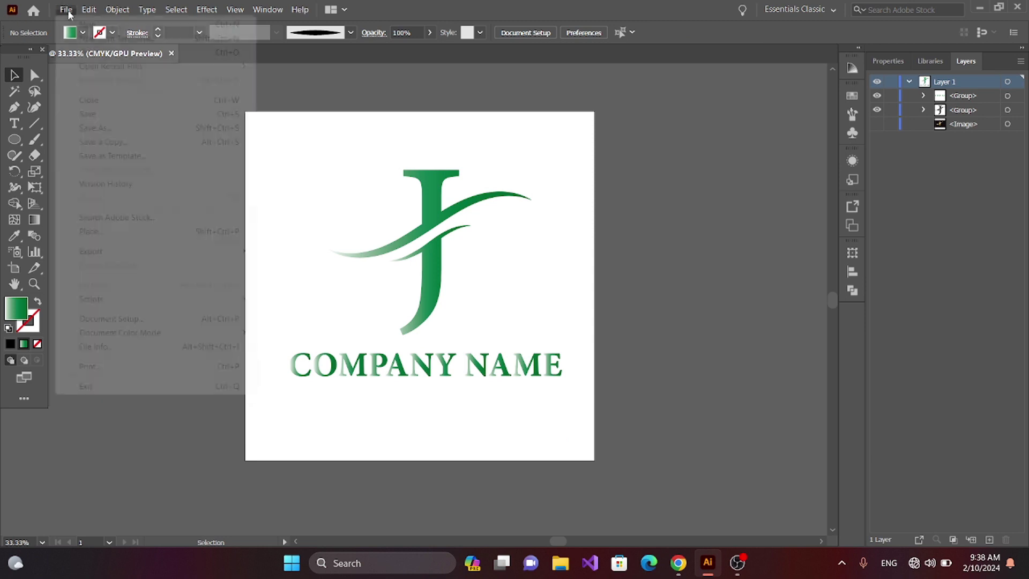
click(300, 252)
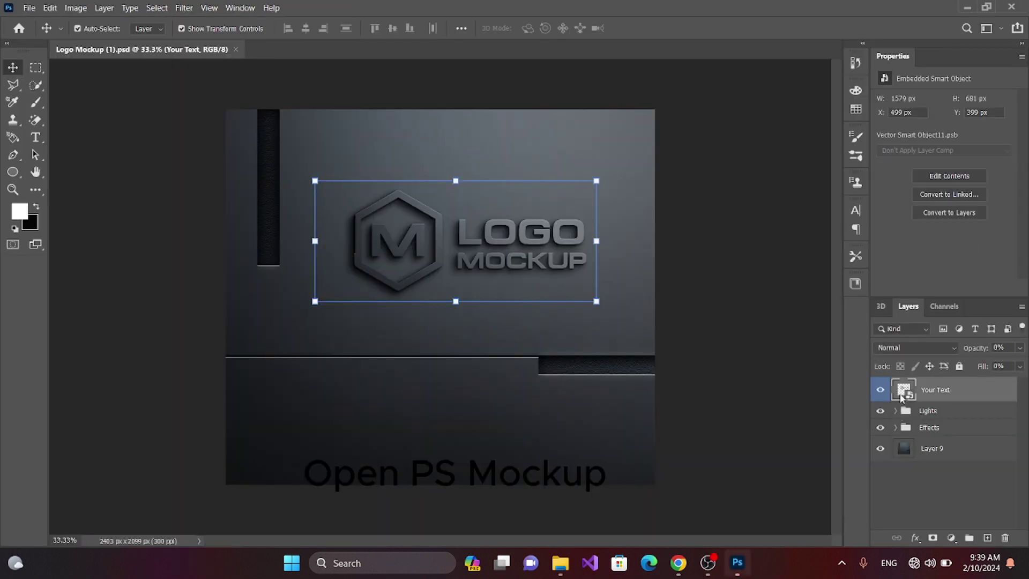
Open the Your Text smart object's contents and delete the placeholder logo.
right_click(901, 397)
click(511, 365)
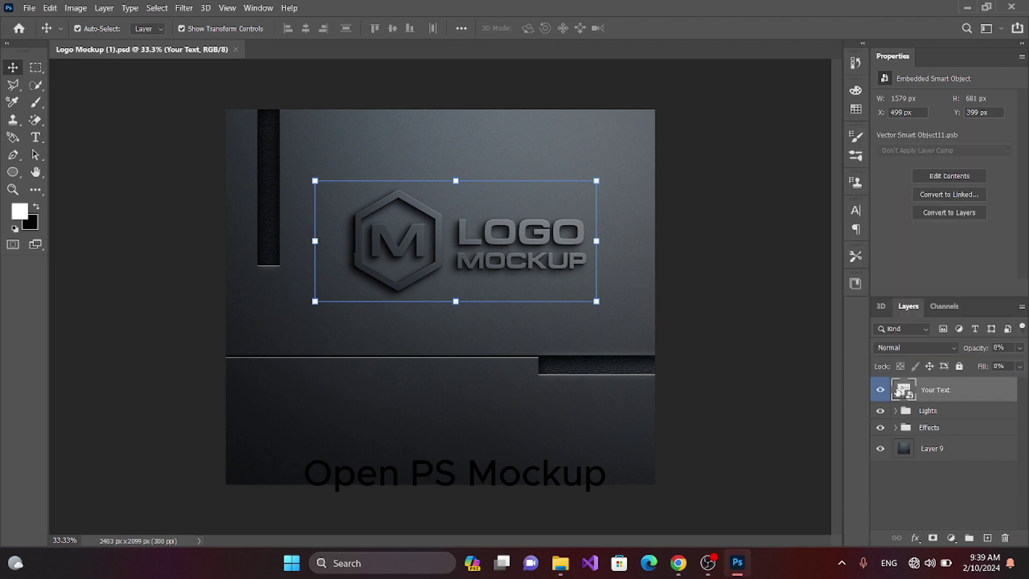
double_click(900, 393)
key(Delete)
Place Embedded the exported Artboard 1 logo file, commit it, and save.
click(29, 7)
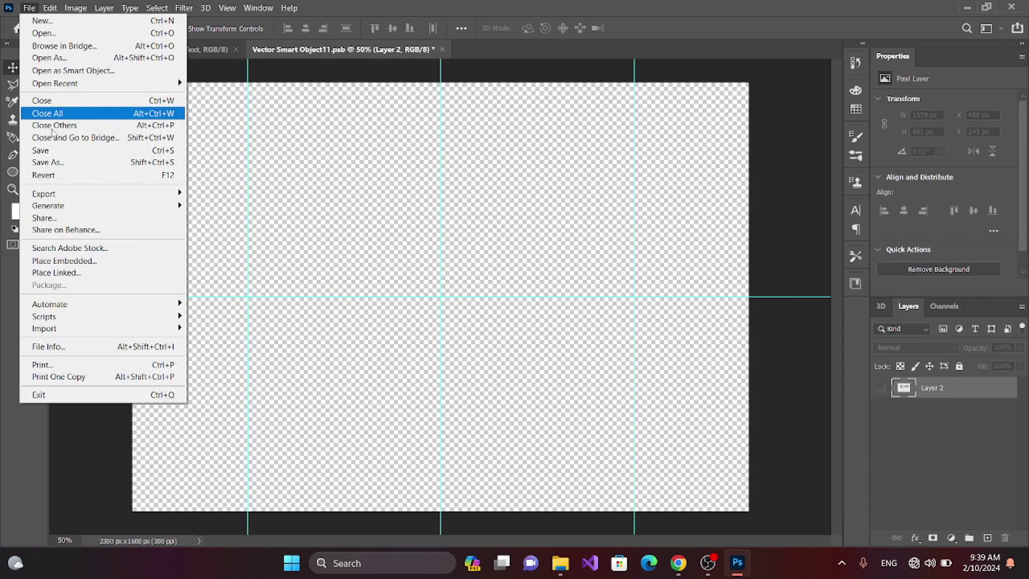
click(64, 260)
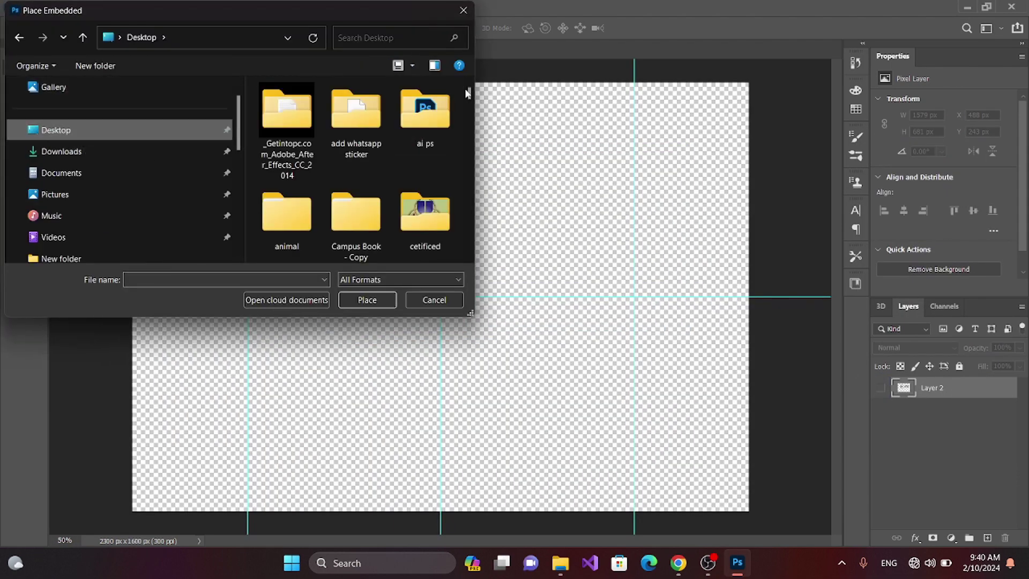
drag(468, 93, 470, 235)
click(355, 201)
click(367, 300)
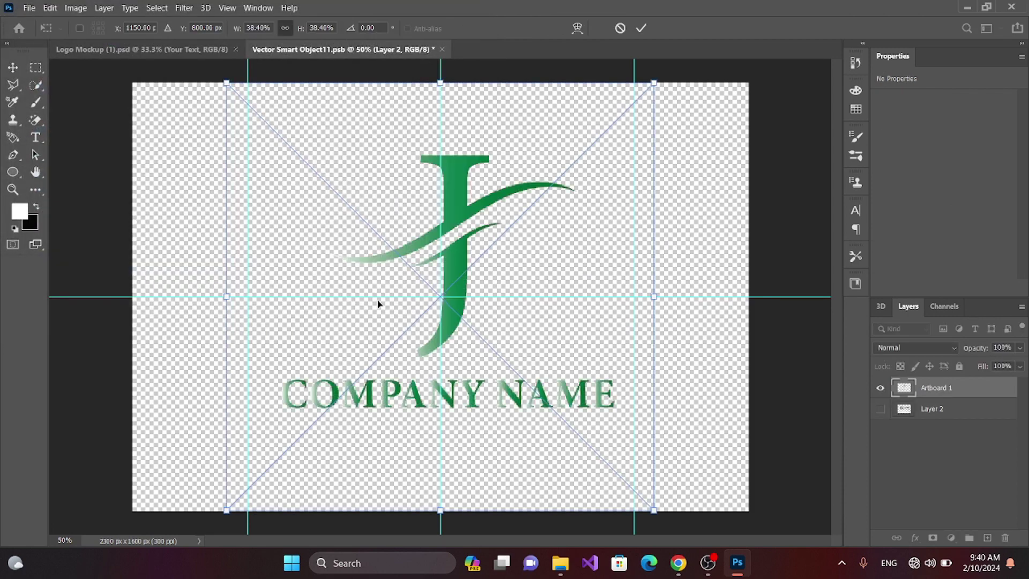
click(642, 28)
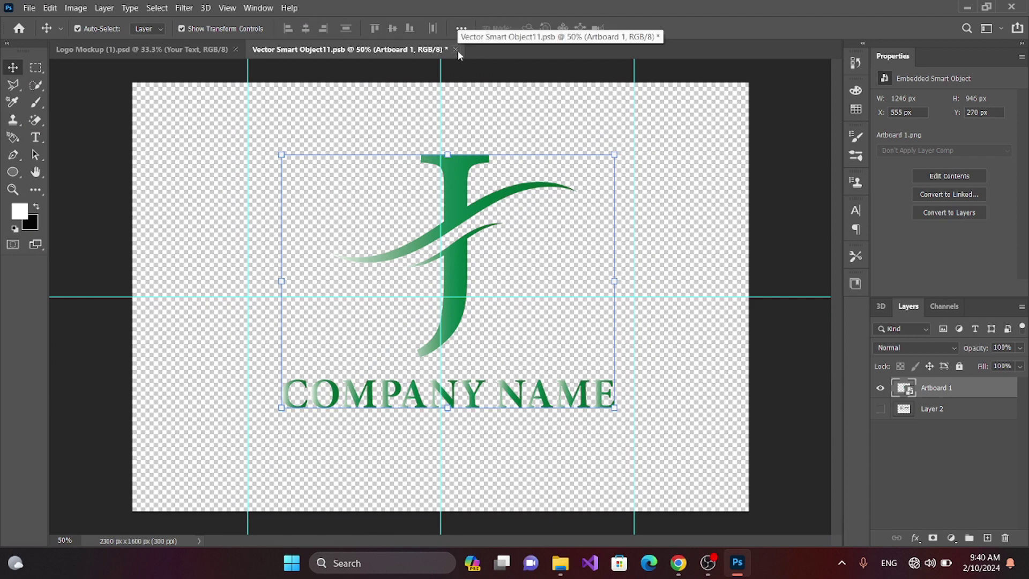
key(ctrl+s)
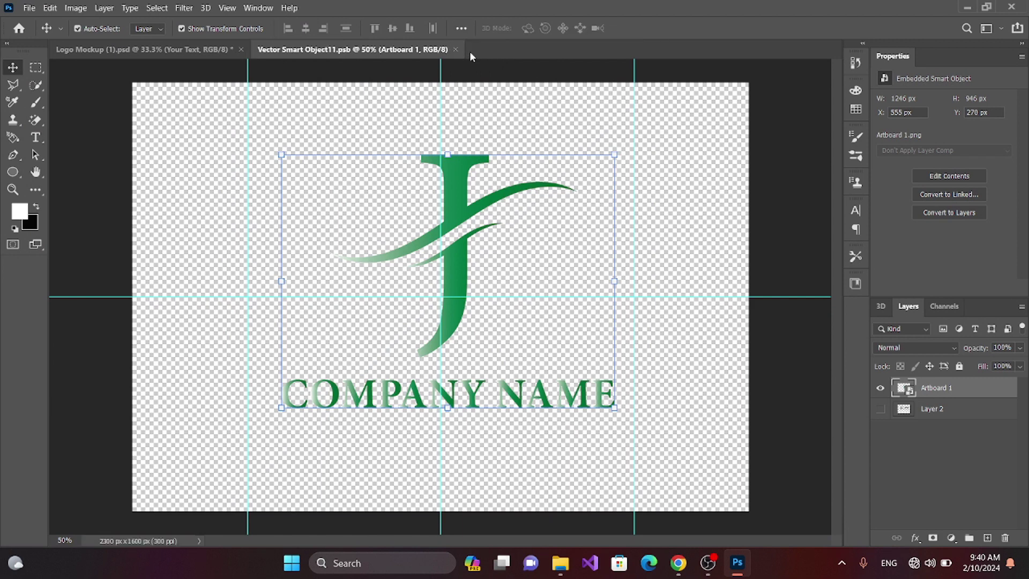
Back in the mockup, hide Layer 10, Gradient Fill 1 and 2, and Color Fill in Effects.
click(456, 50)
click(895, 427)
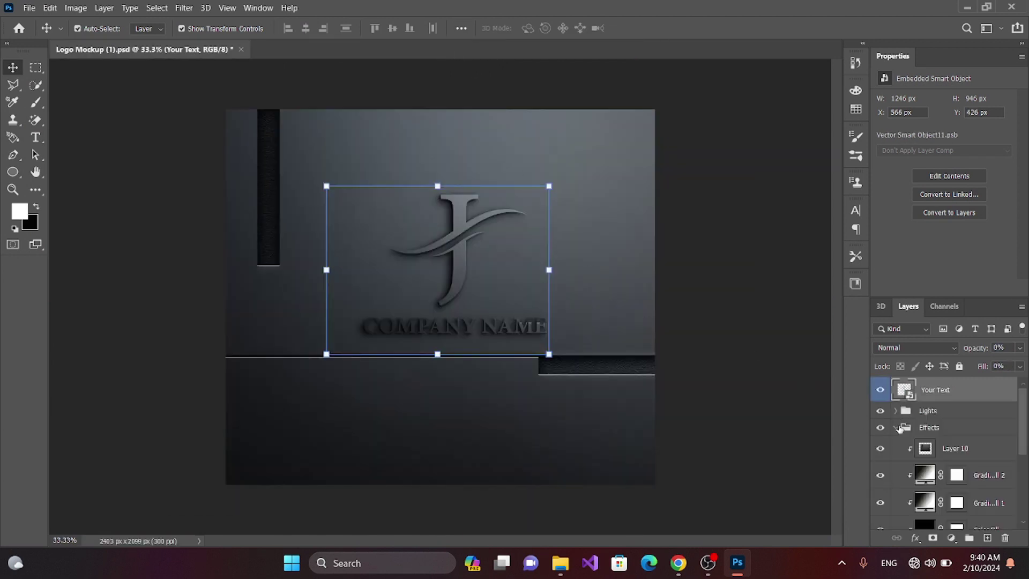
click(880, 449)
click(881, 504)
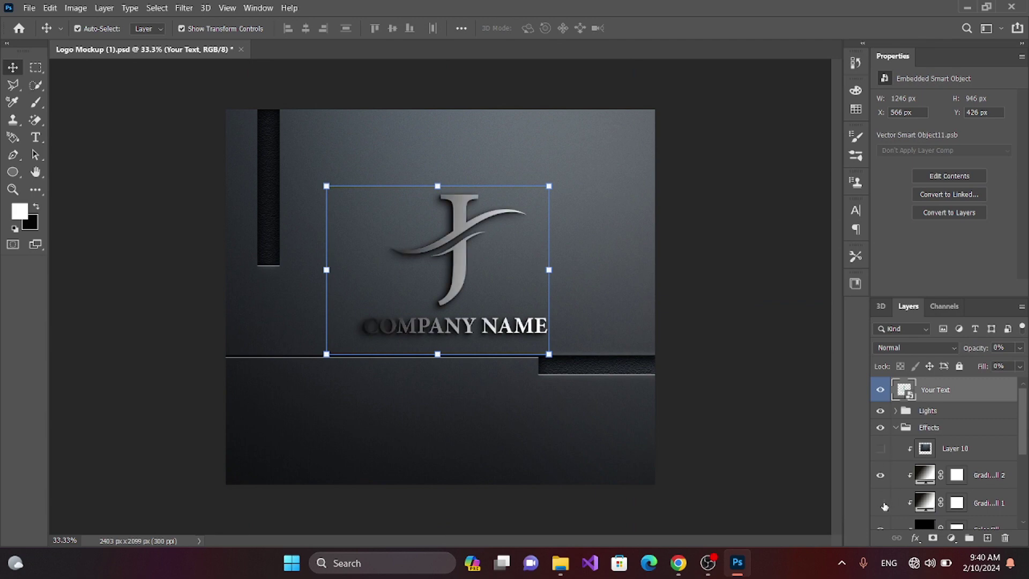
click(881, 529)
scroll(1021, 434, down, 2)
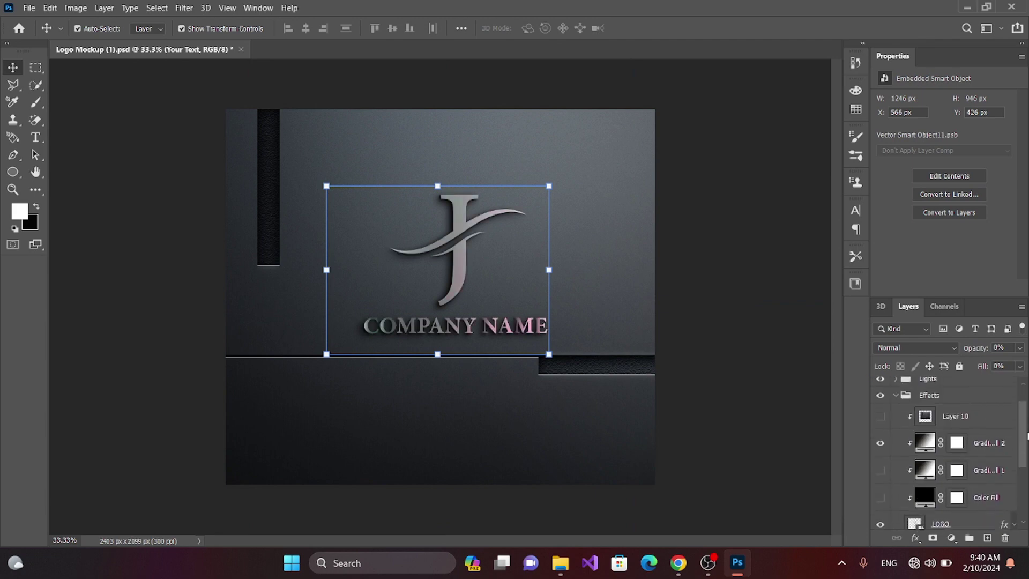
scroll(1021, 434, down, 1)
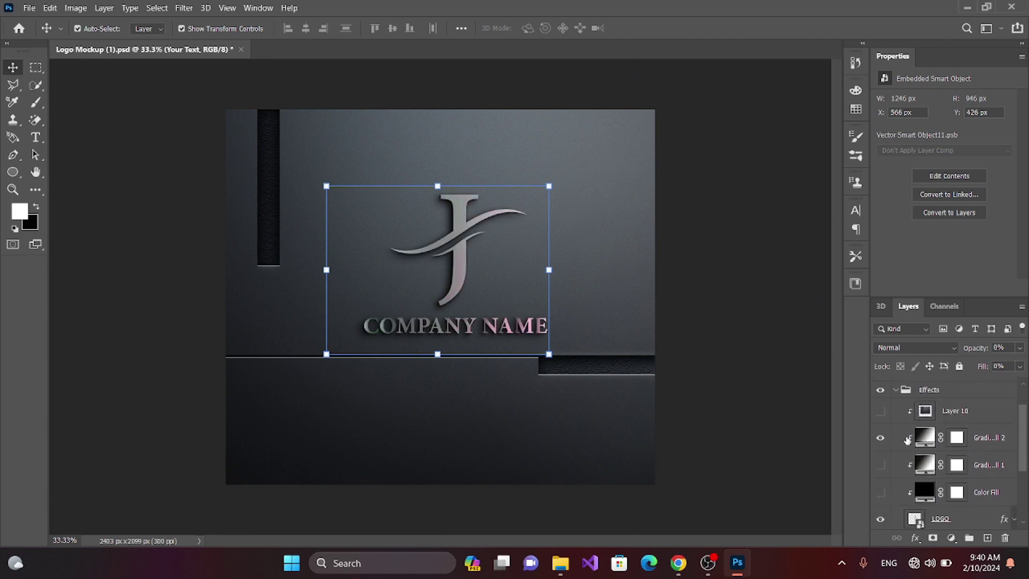
click(880, 437)
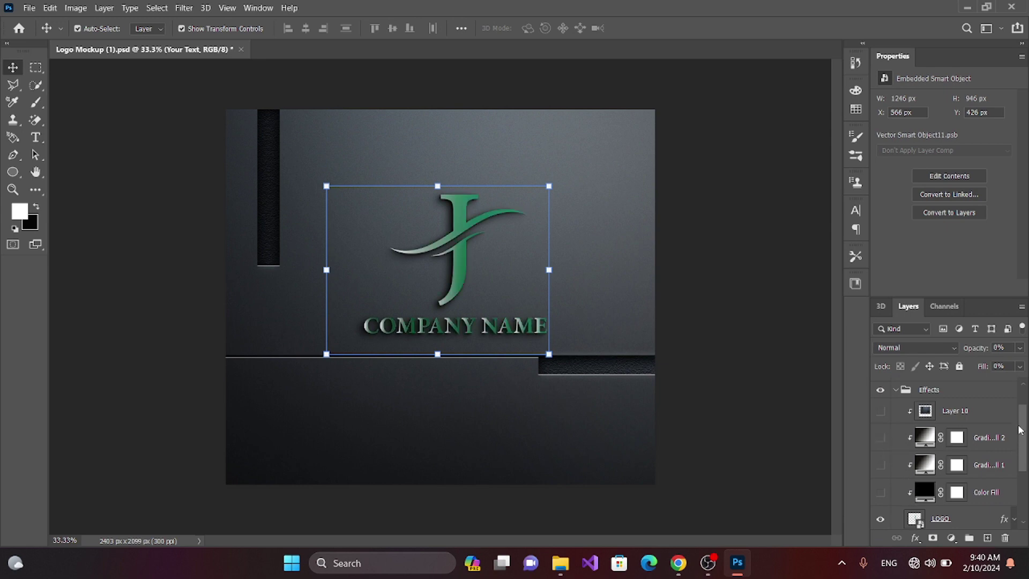
scroll(1020, 431, up, 3)
click(895, 427)
Hide the Layer 1 and Layer 2 lighting in the Lights group and deselect.
click(881, 412)
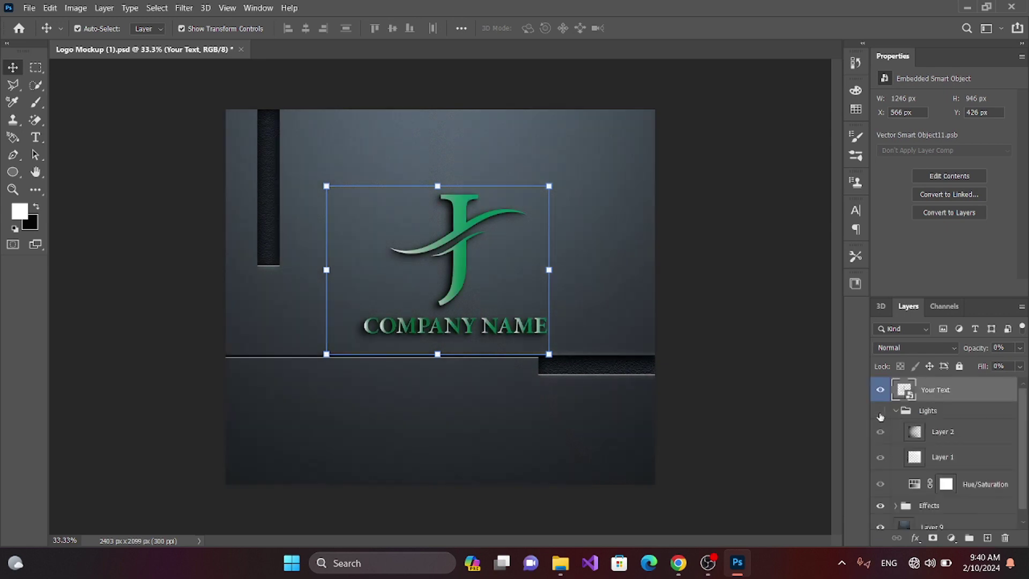
click(880, 431)
click(881, 457)
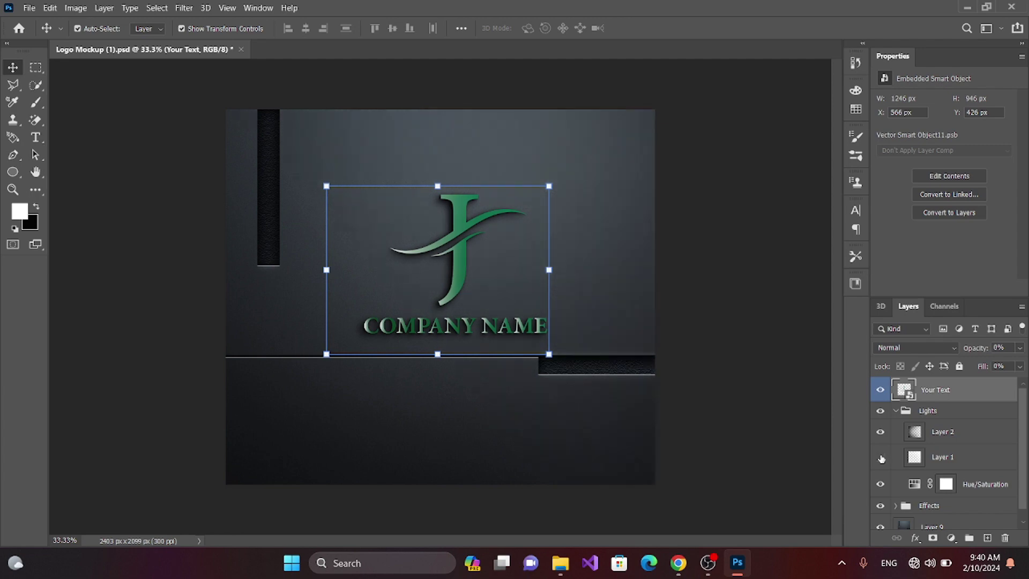
click(881, 457)
click(881, 413)
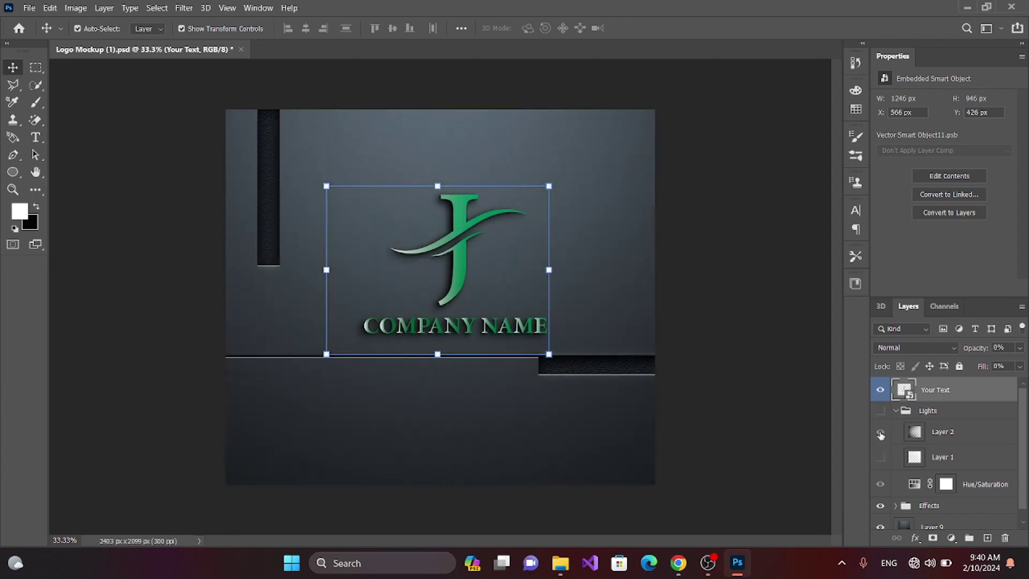
click(880, 432)
click(147, 148)
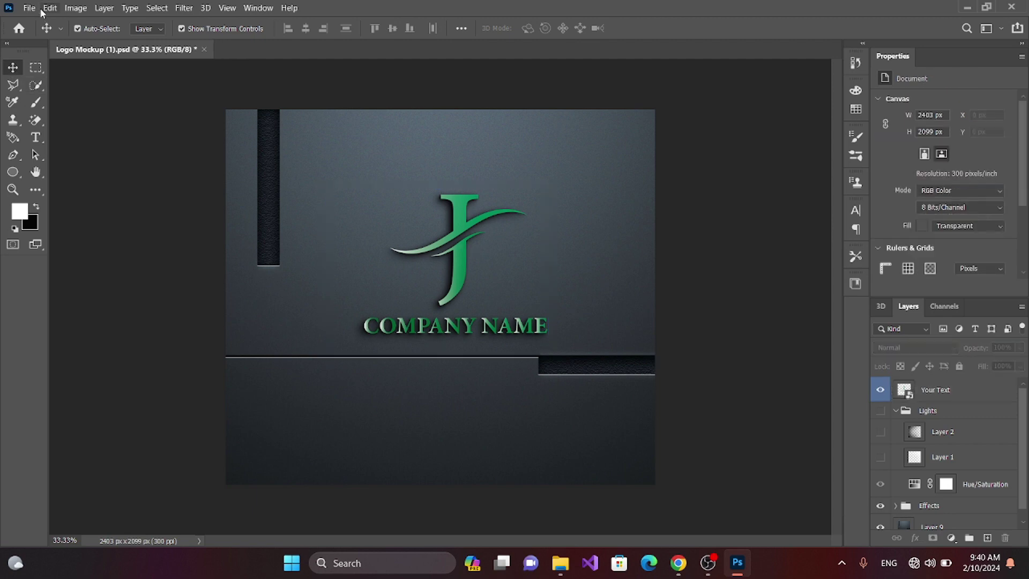